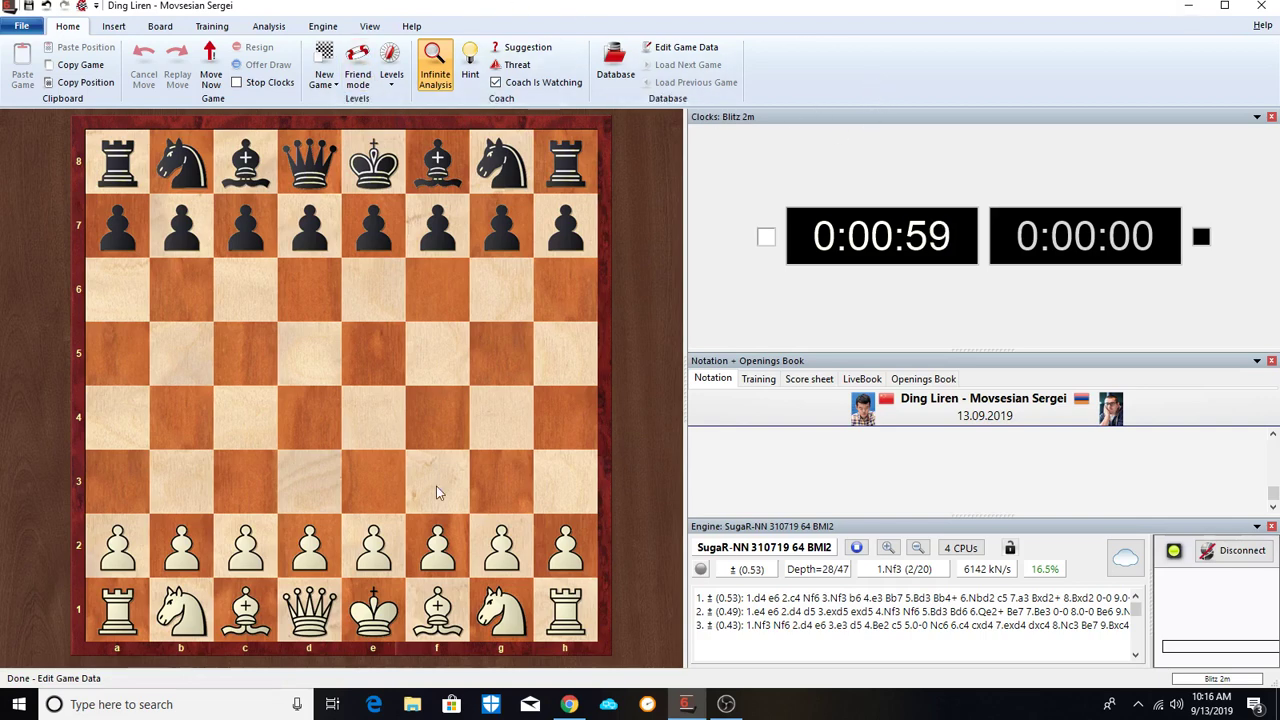
Play the opening 1.d4 d5 2.c4 c6 3.Nf3 e6 on the board
left_click_drag(312, 560, 310, 418)
left_click_drag(320, 243, 310, 355)
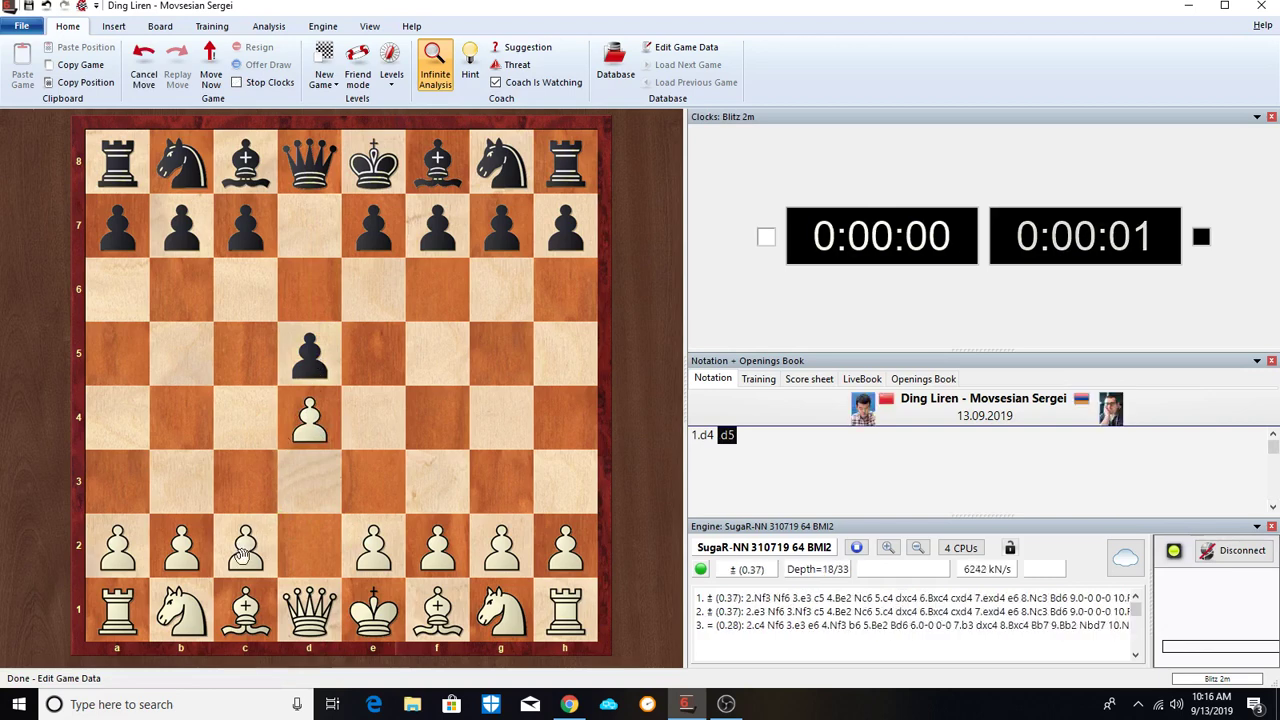
left_click_drag(245, 555, 245, 420)
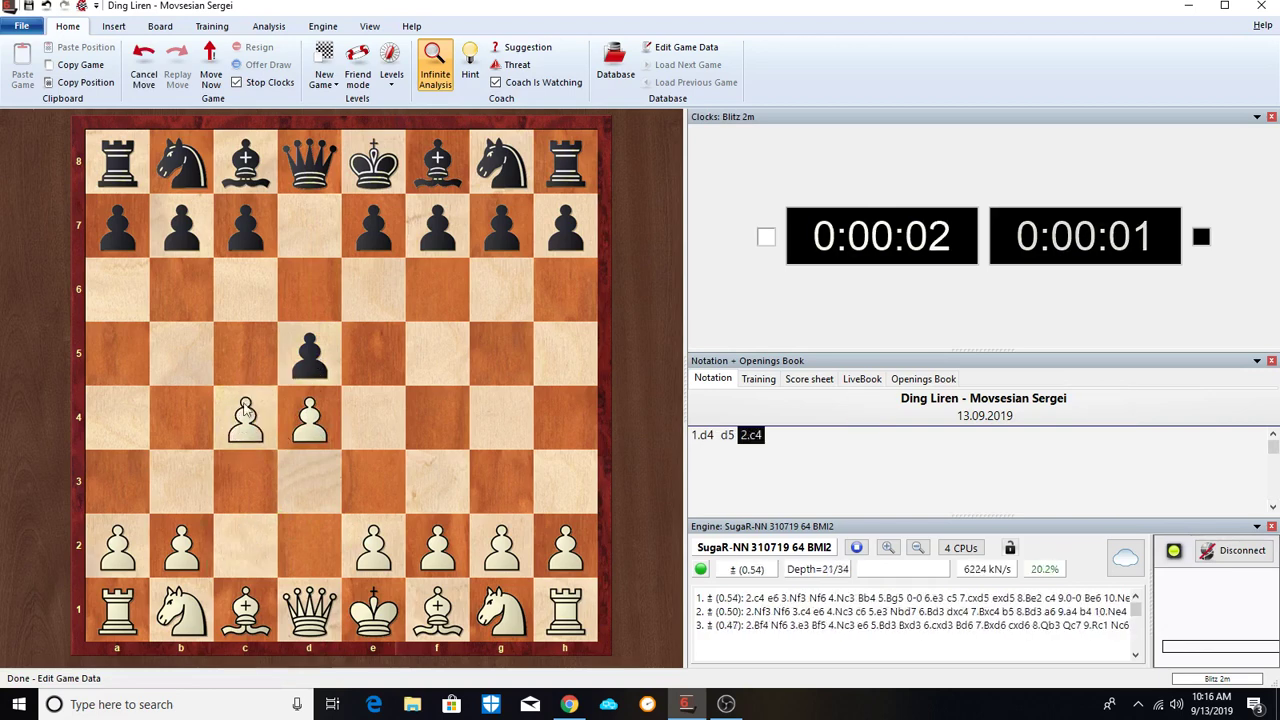
left_click_drag(260, 240, 245, 292)
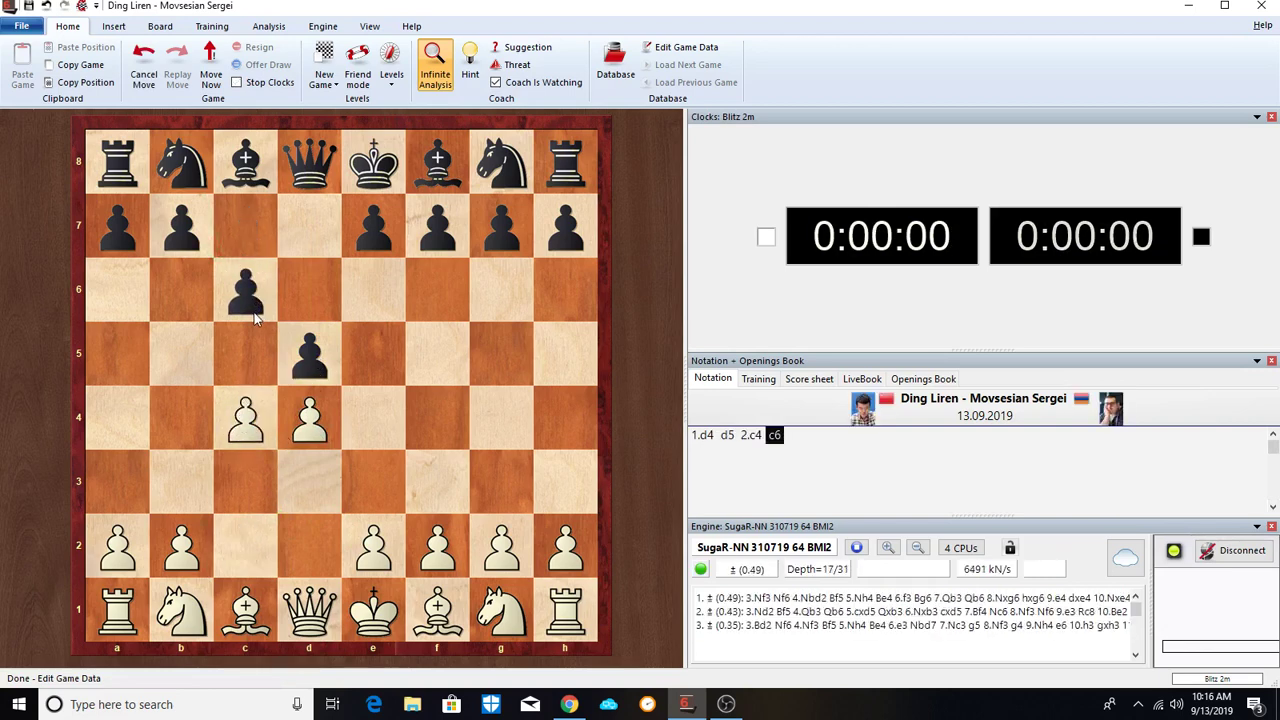
left_click_drag(490, 615, 437, 483)
left_click_drag(373, 222, 373, 290)
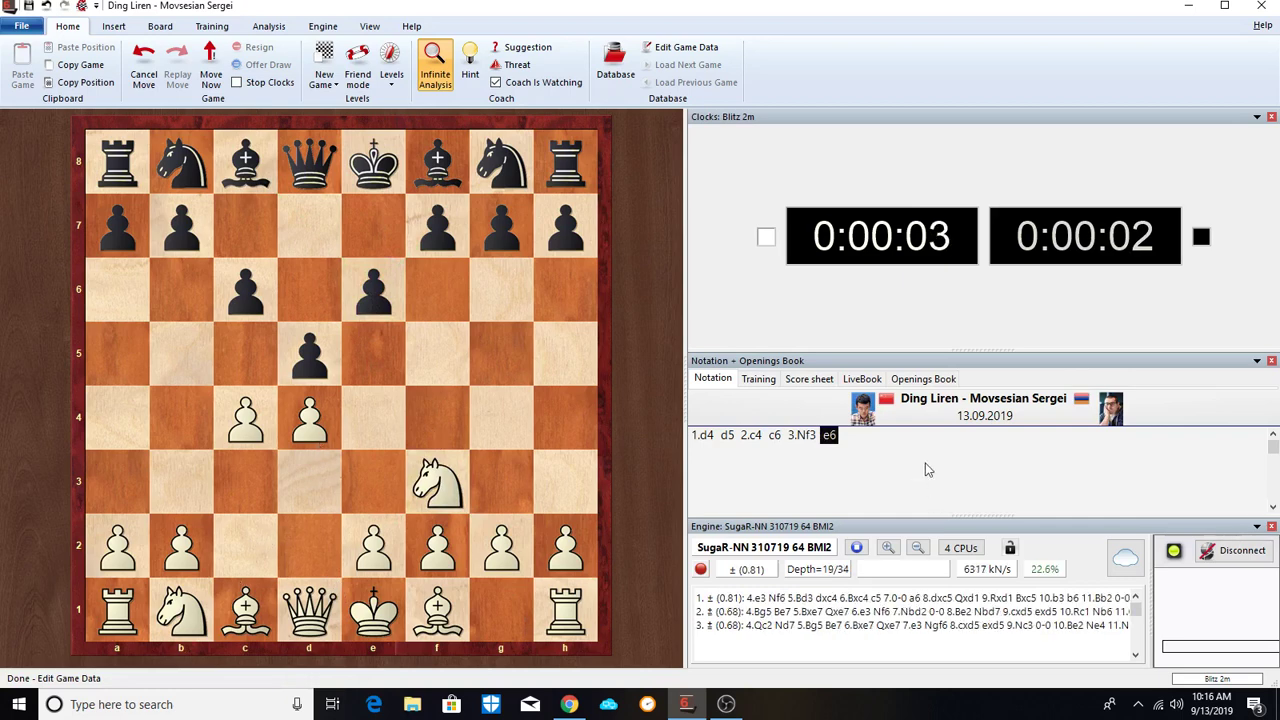
Return to the position after 3.Nf3 in the notation
left_click(803, 437)
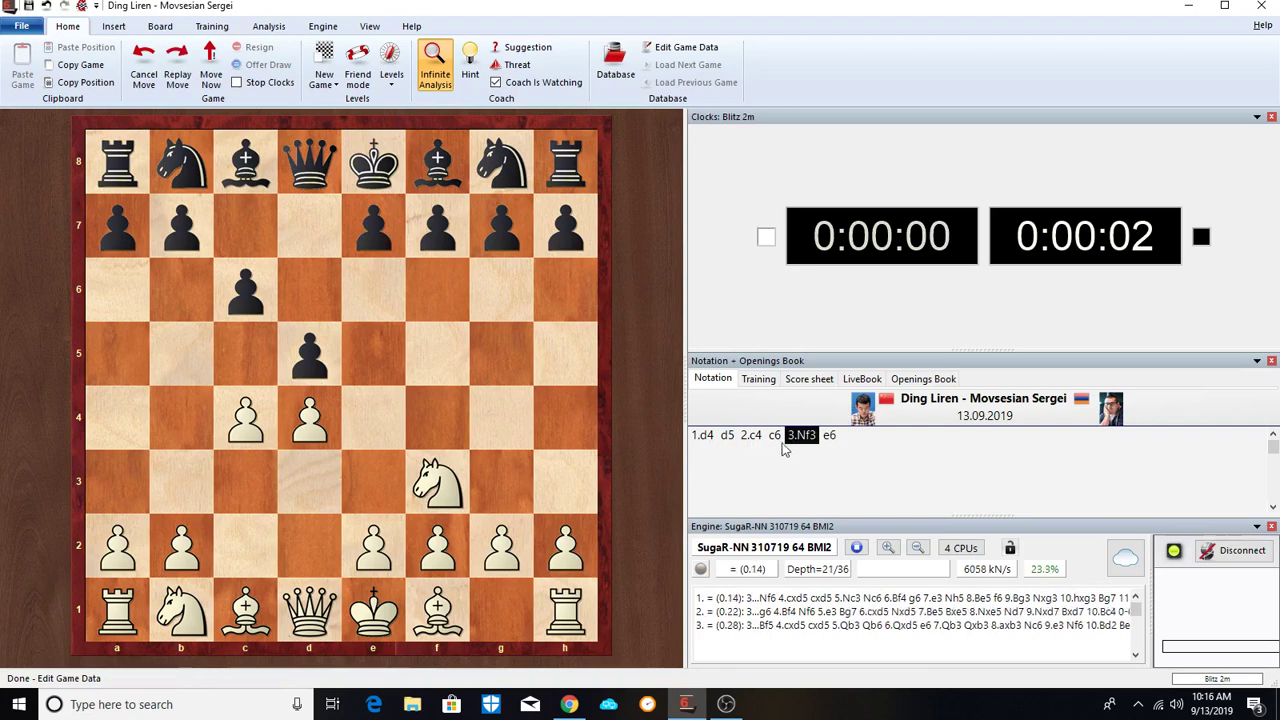
left_click(777, 440)
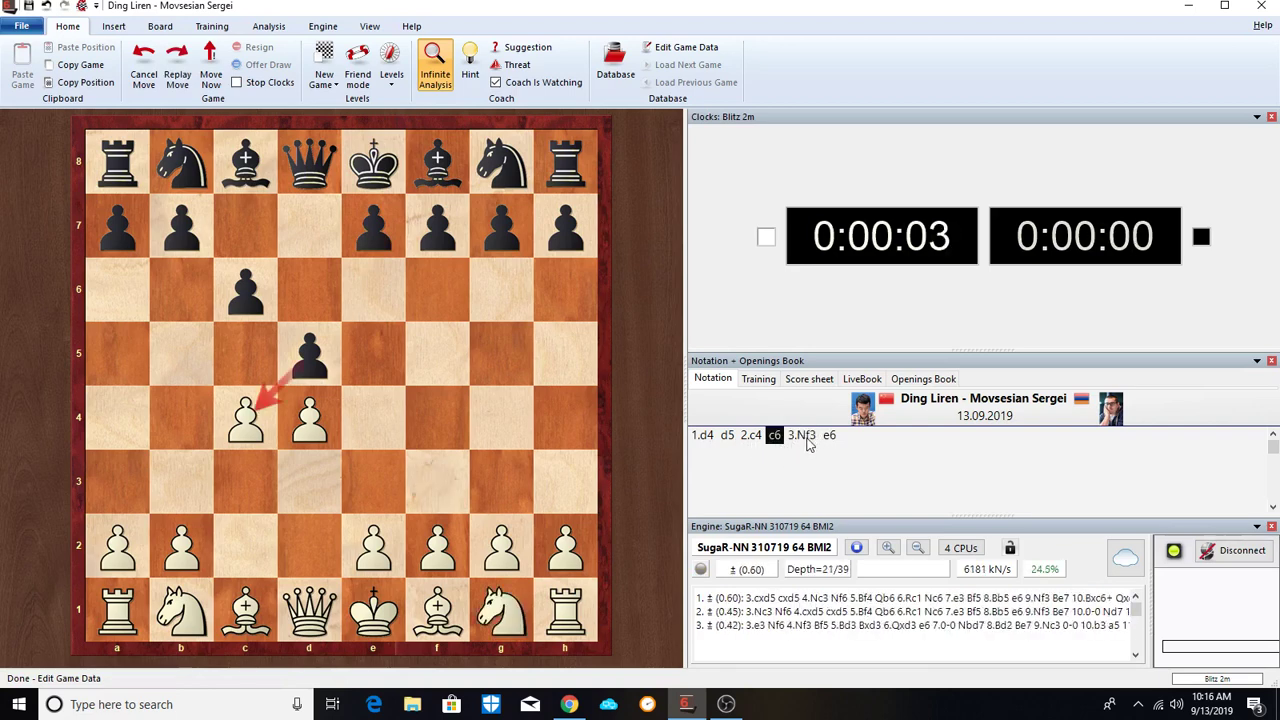
left_click(806, 440)
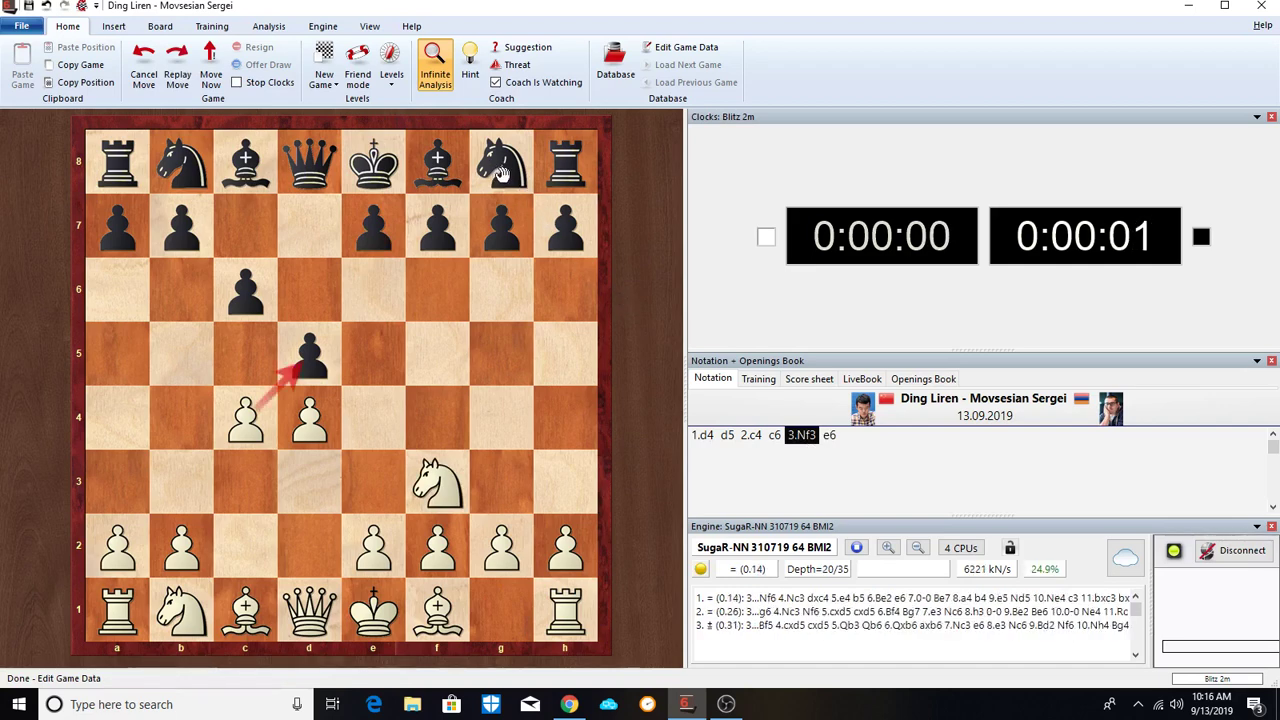
Overwrite 3...e6 with 3...Nf6 and continue 4.e3 Bf5 5.Nc3
left_click_drag(505, 175, 438, 288)
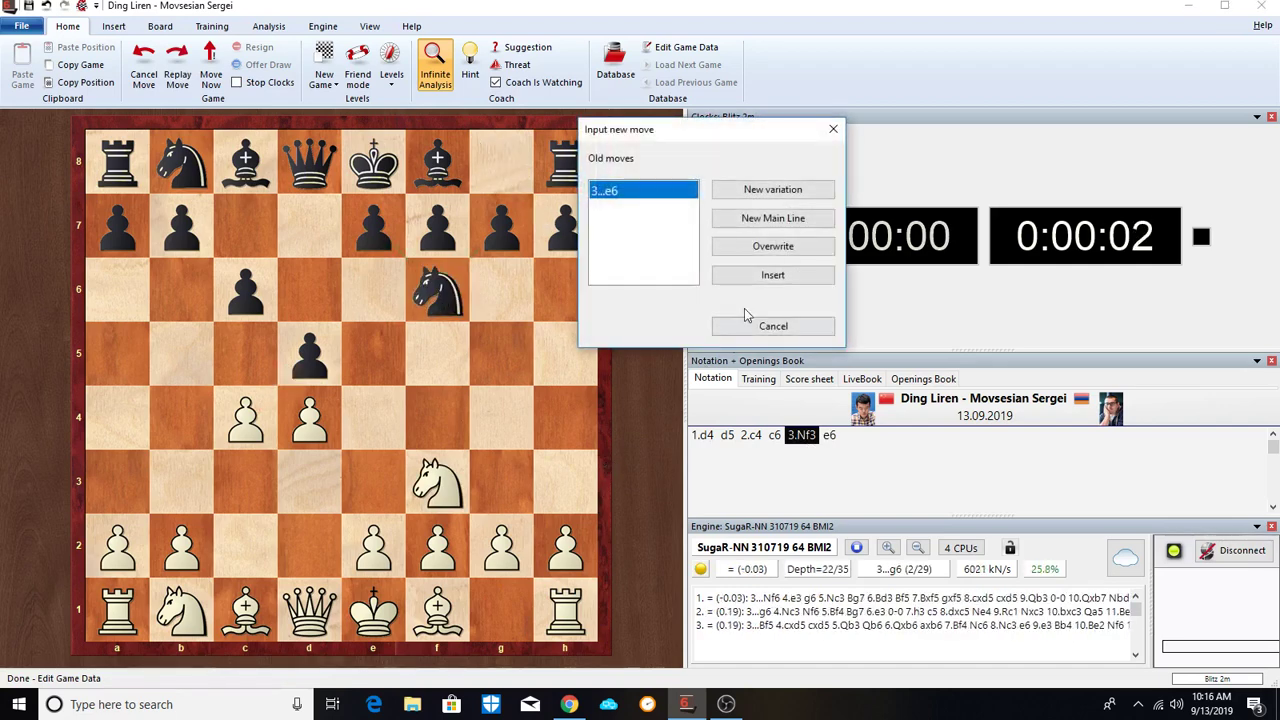
left_click(770, 247)
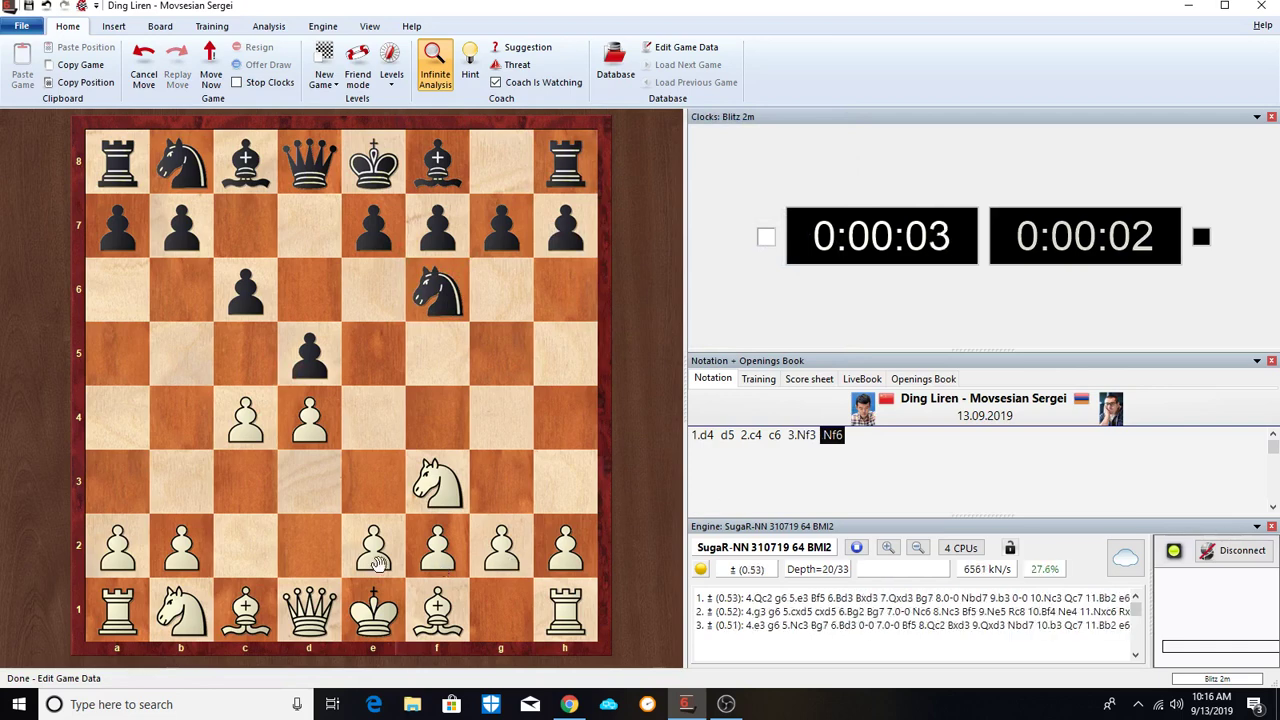
left_click_drag(376, 562, 373, 485)
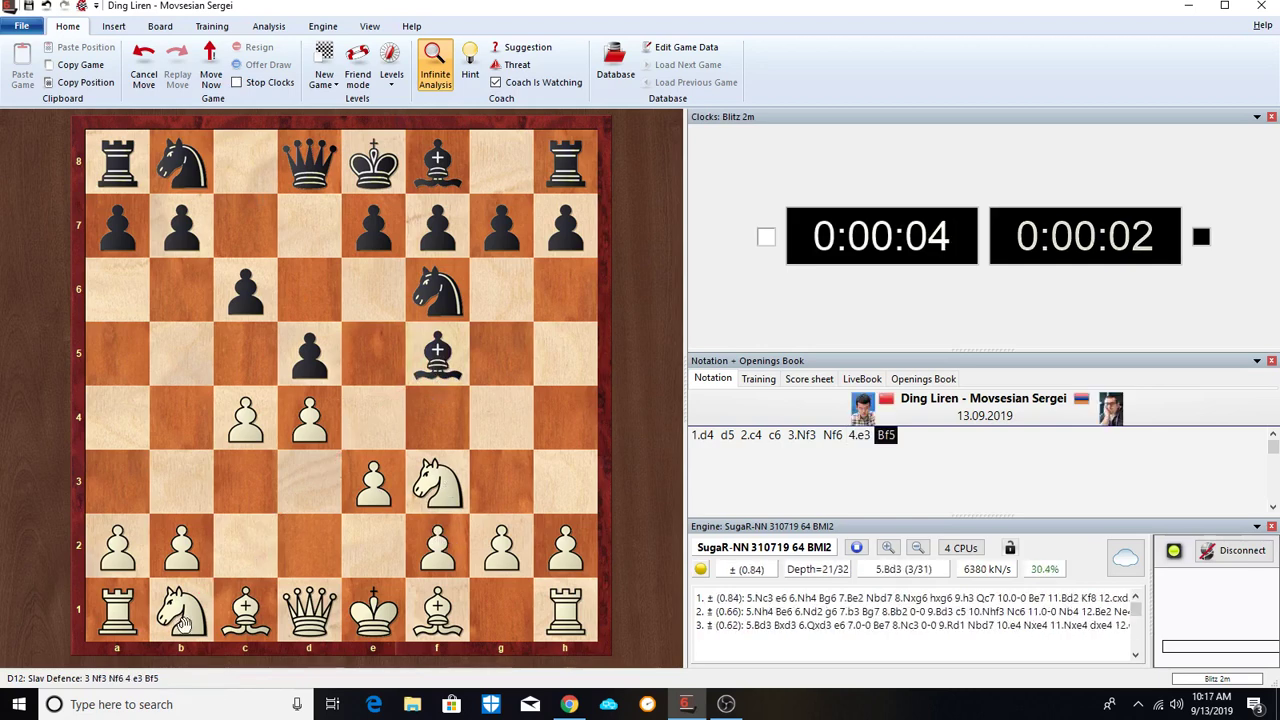
left_click_drag(180, 622, 240, 492)
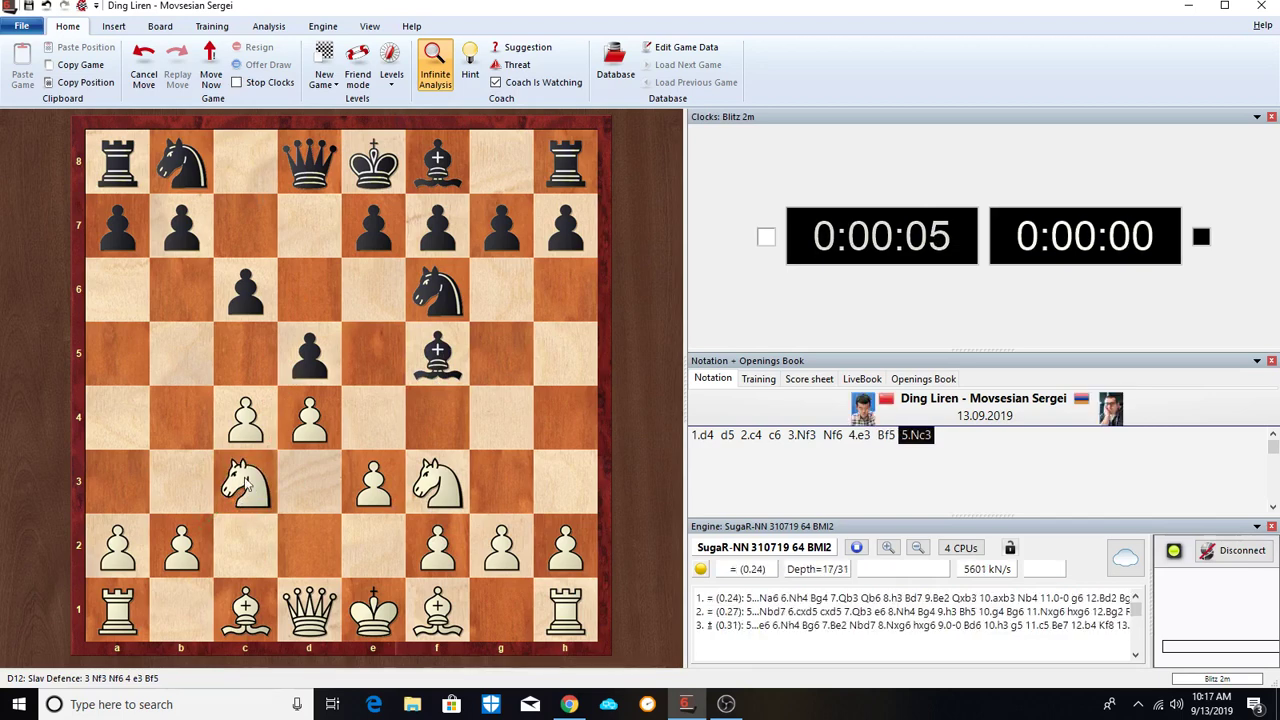
Add 5...a6 6.Bd2 e6 7.Qb3 to the game
left_click_drag(117, 240, 117, 290)
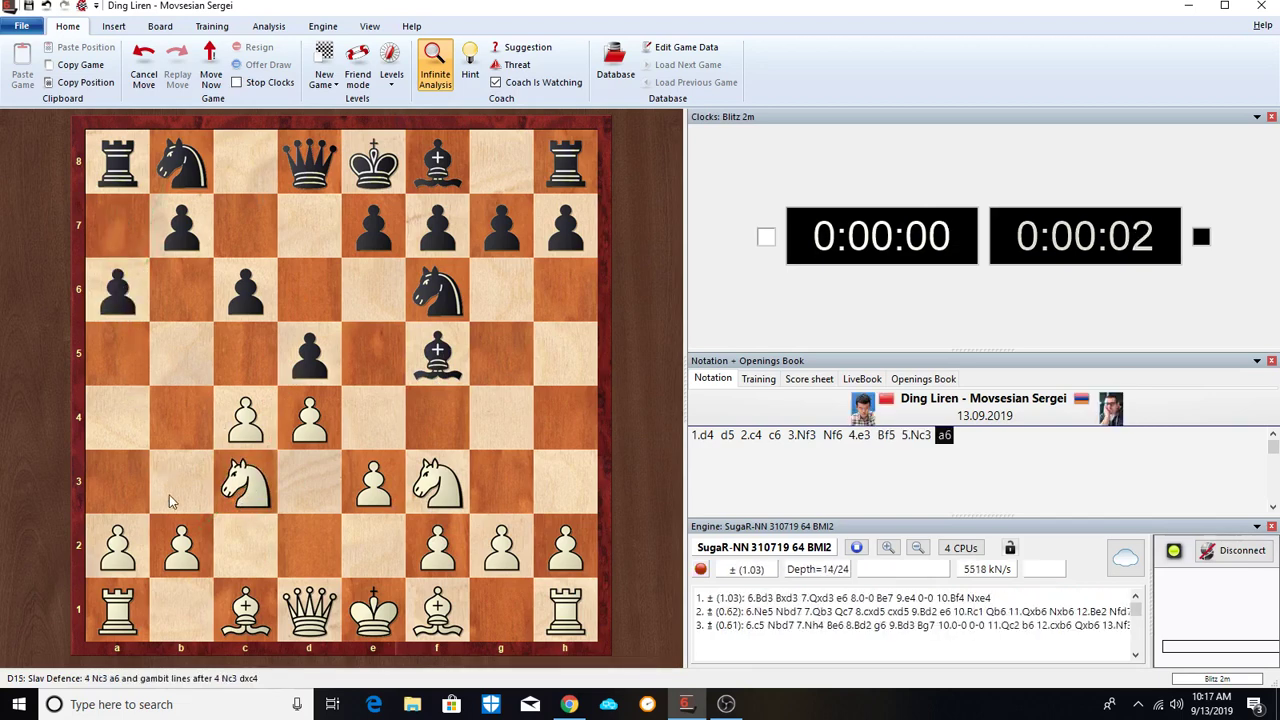
left_click_drag(245, 615, 309, 545)
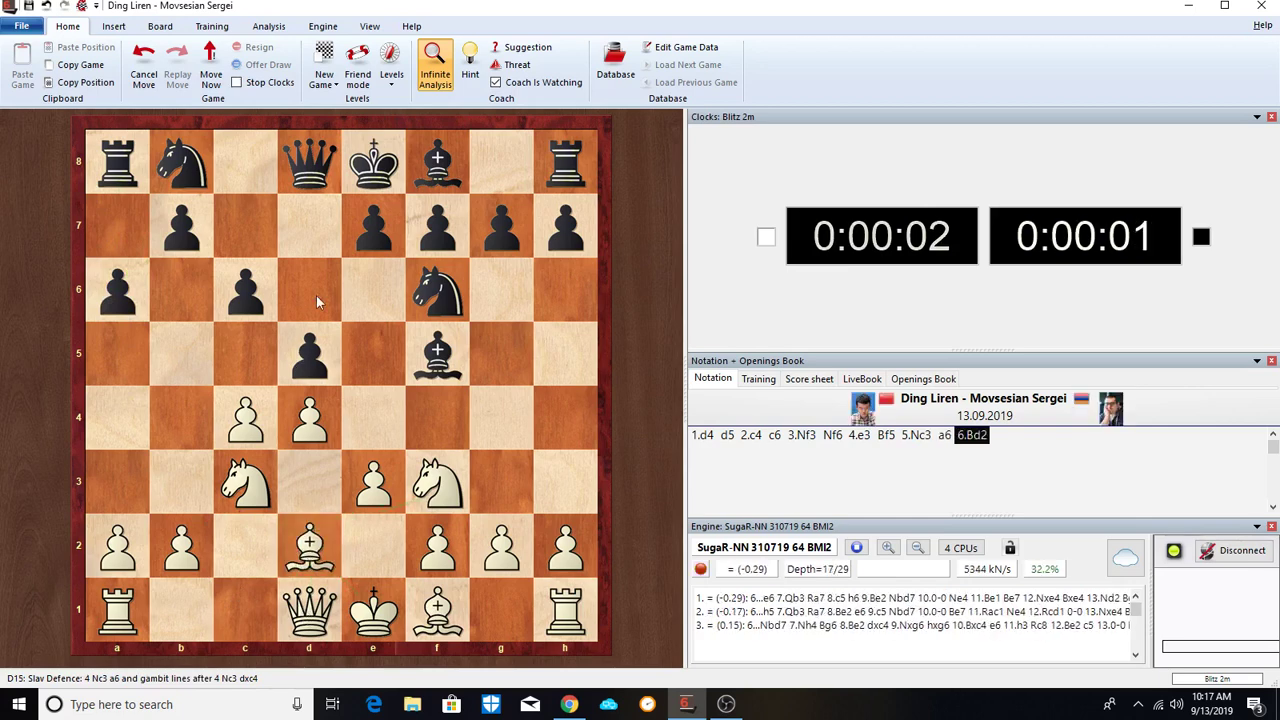
left_click_drag(378, 240, 373, 290)
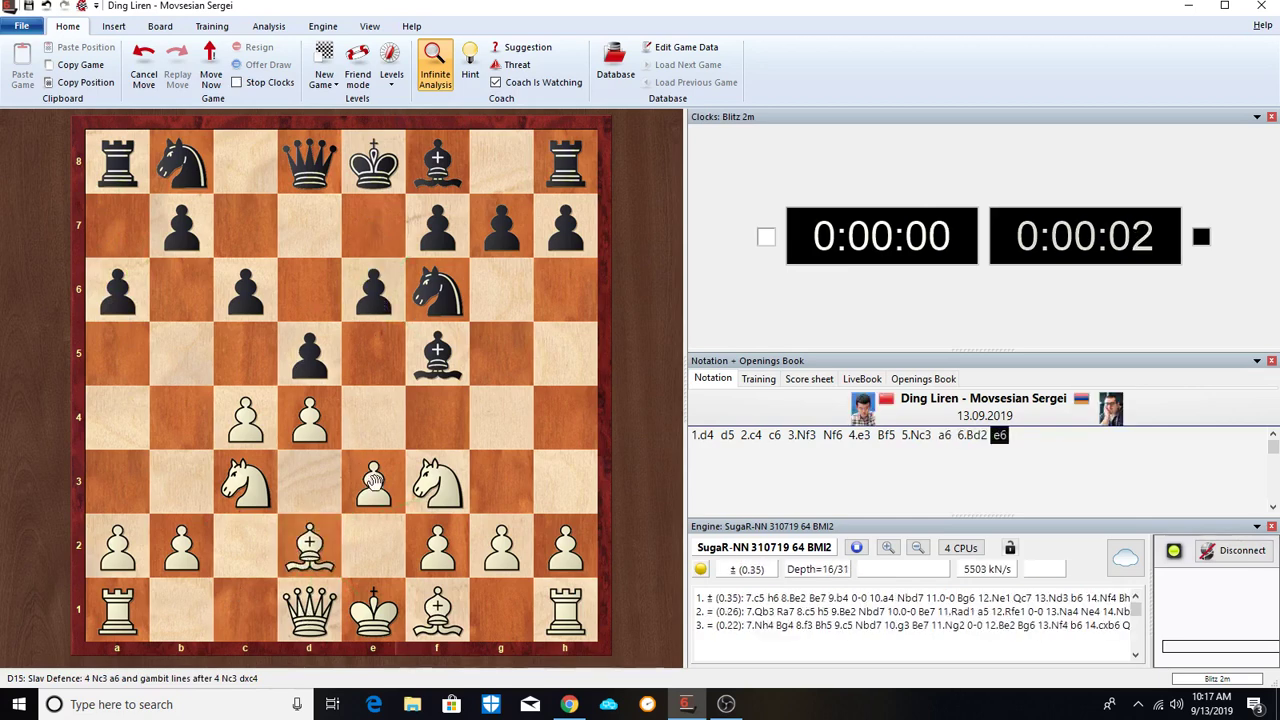
left_click_drag(316, 600, 181, 482)
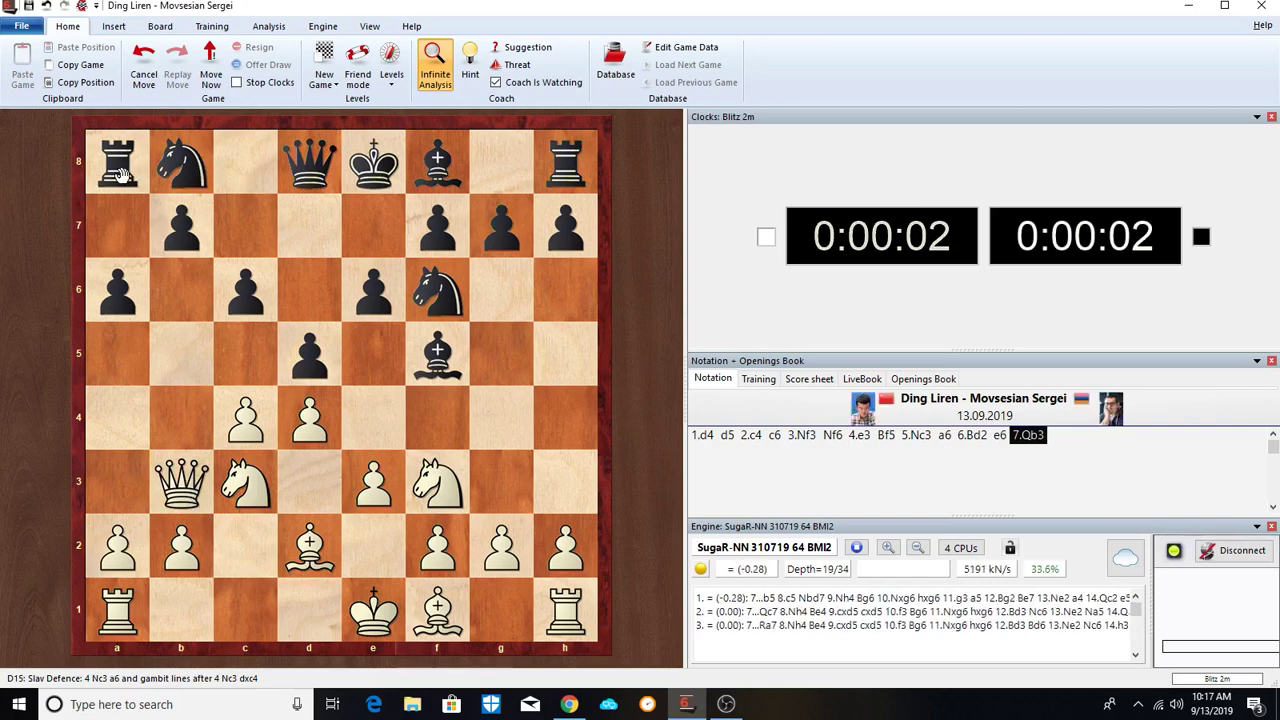
Play 7...Ra7 8.Nh4 Be4 9.cxd5 cxd5 10.f3 Bg6 and castle queenside 11.0-0-0
left_click_drag(120, 168, 118, 248)
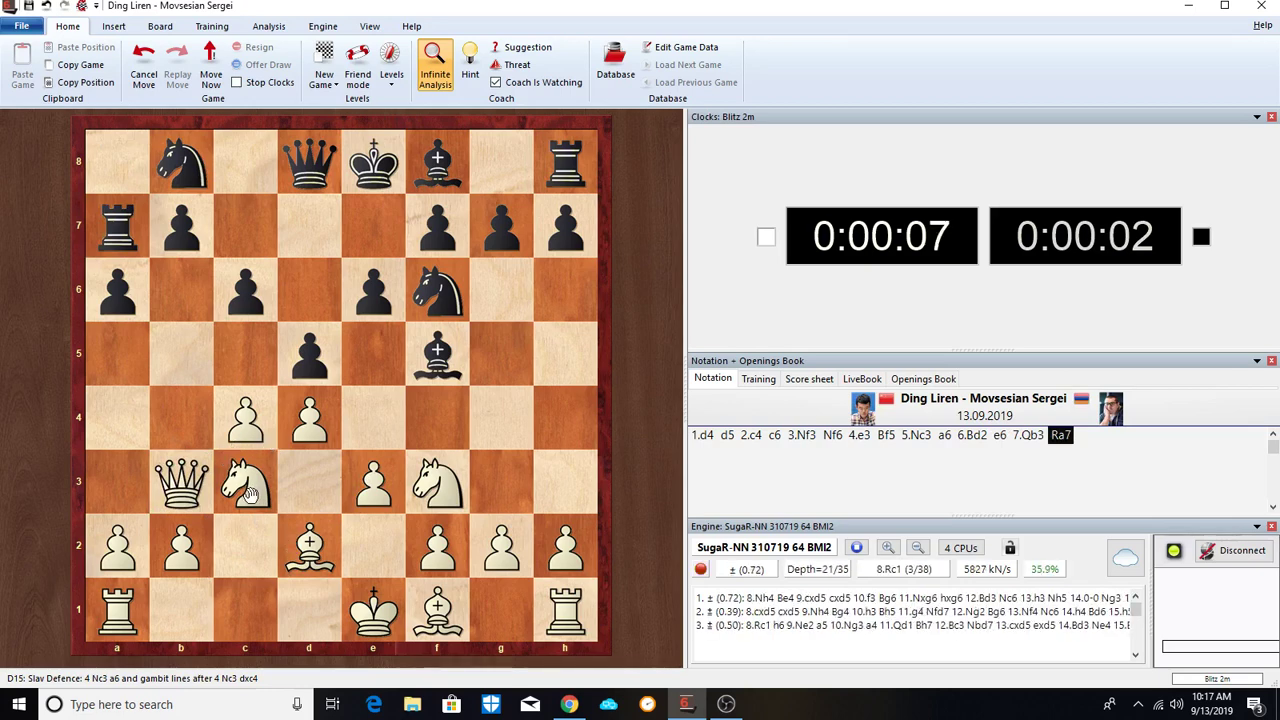
left_click_drag(443, 492, 565, 418)
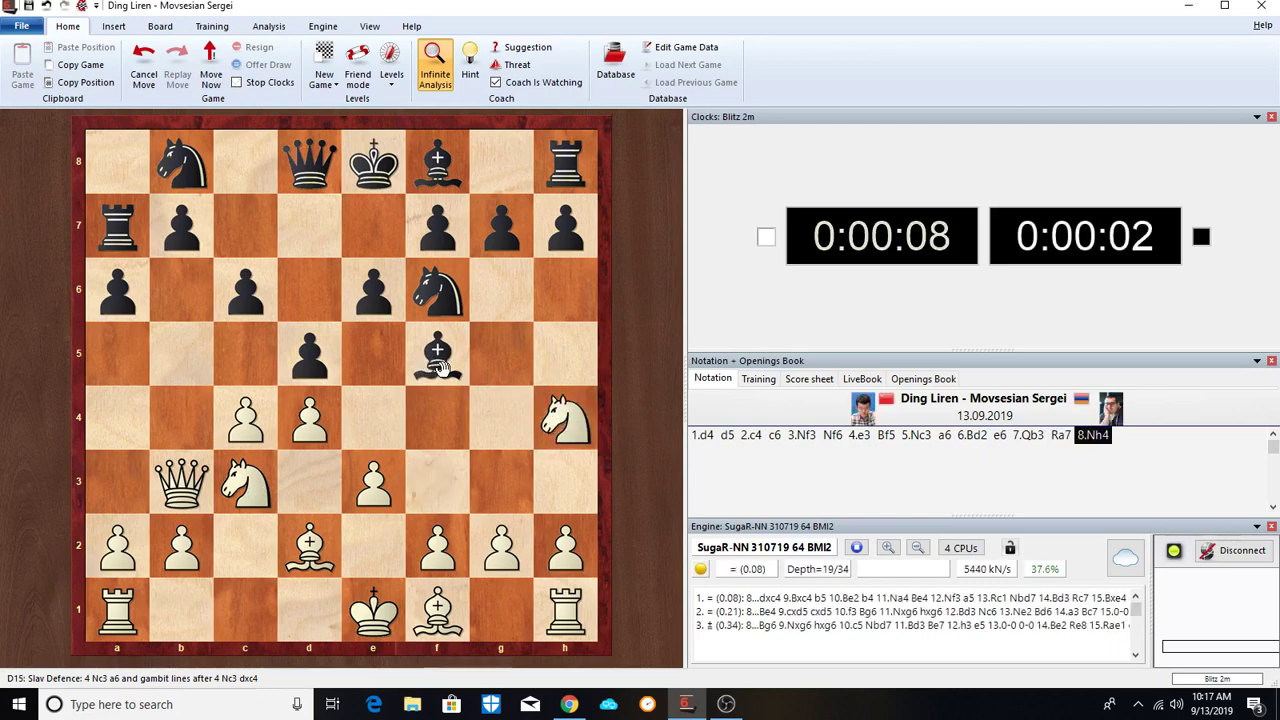
left_click_drag(440, 365, 381, 427)
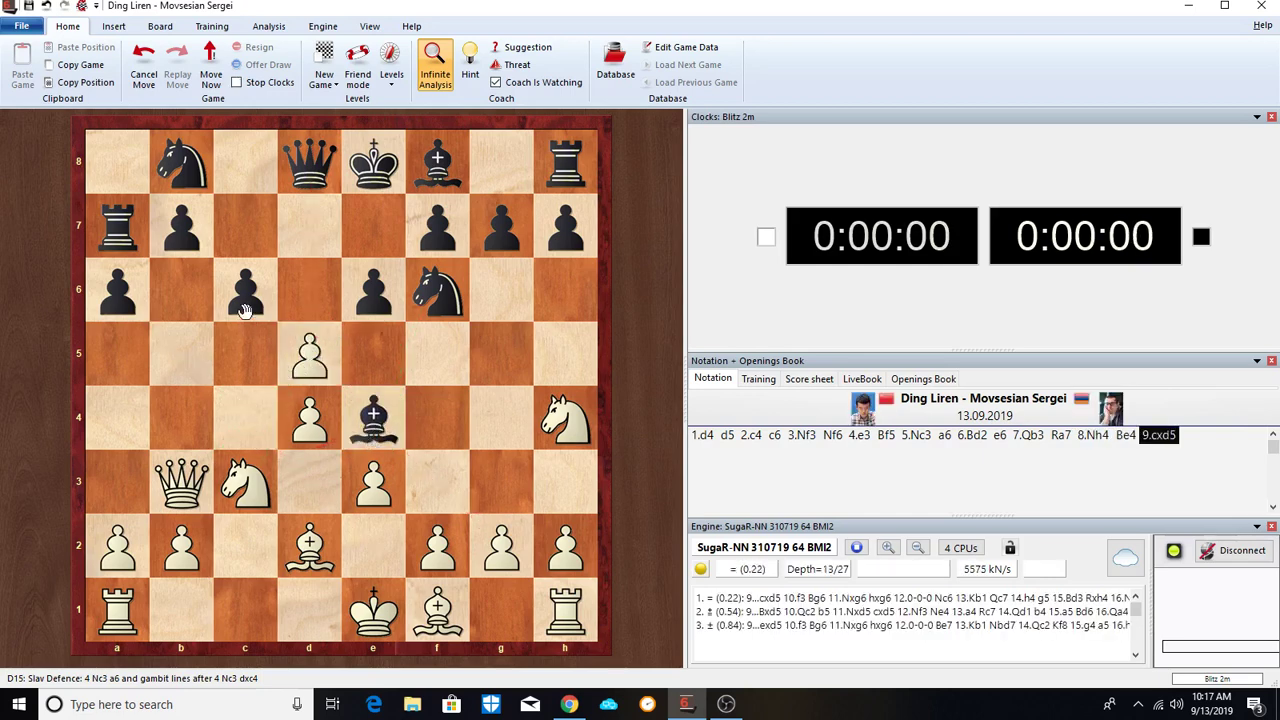
left_click_drag(245, 307, 310, 355)
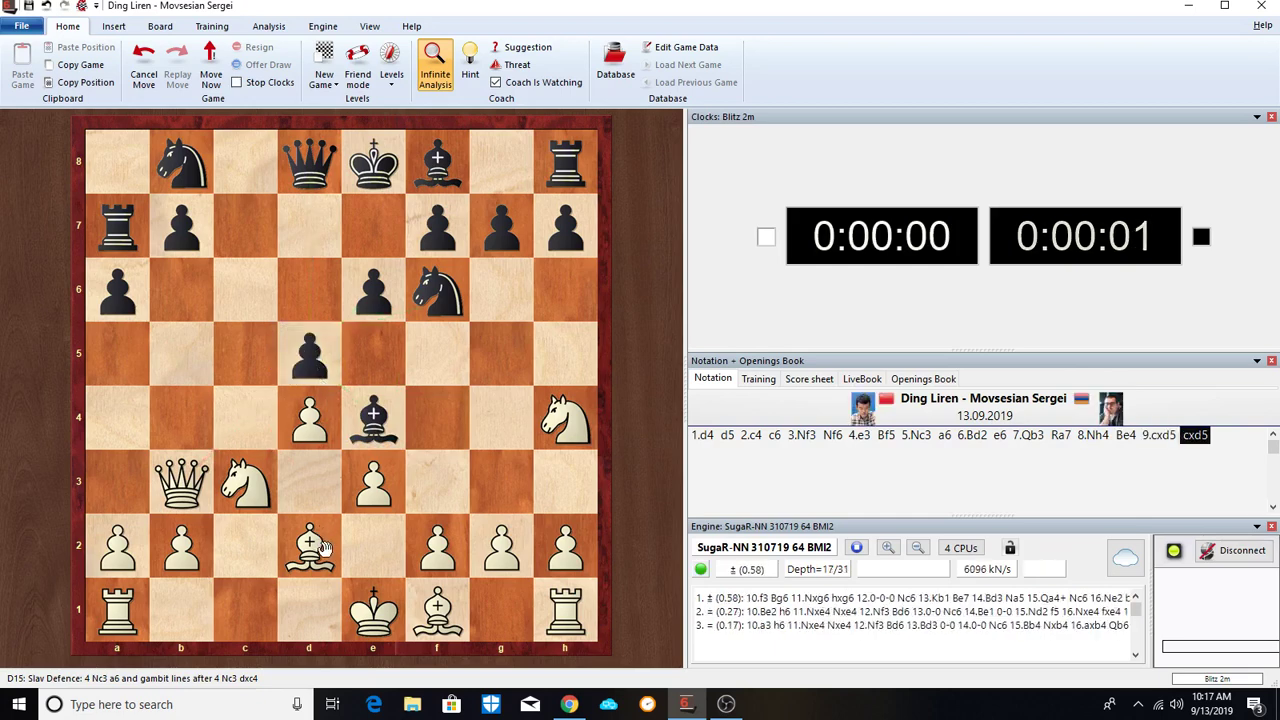
left_click_drag(458, 548, 436, 484)
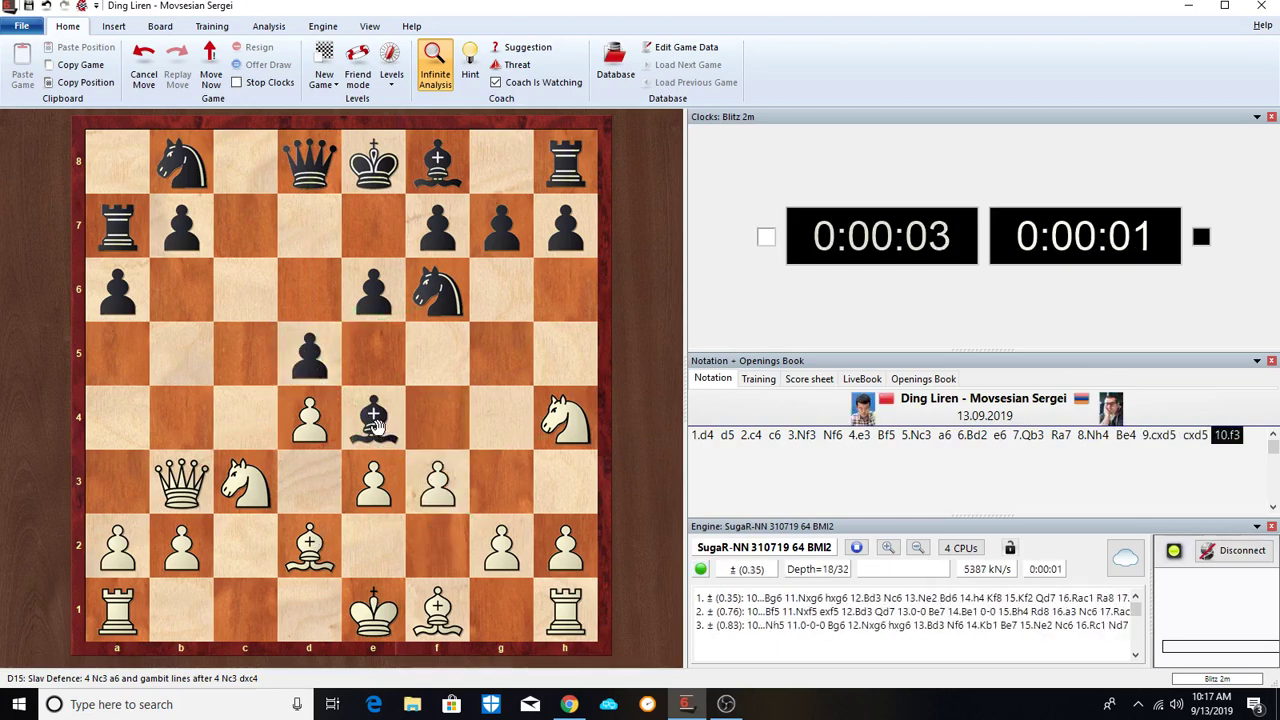
left_click_drag(375, 425, 501, 290)
left_click_drag(385, 625, 240, 625)
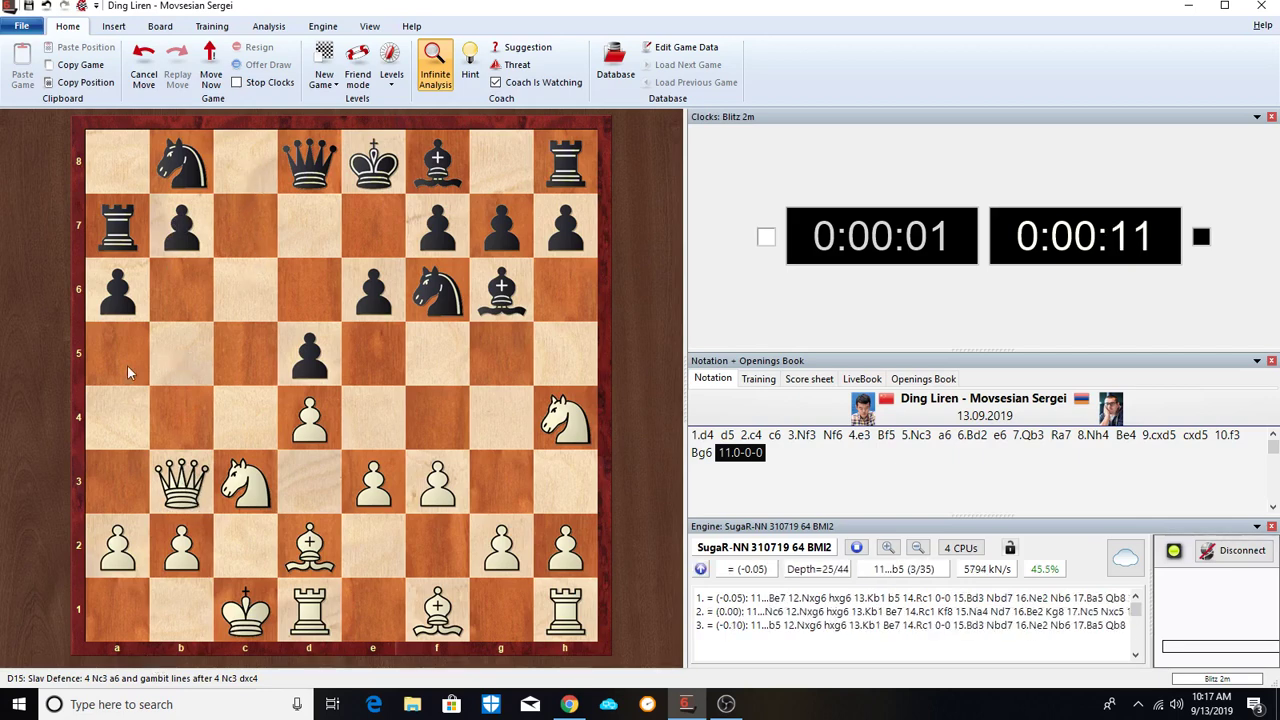
Play 11...Nc6 12.Nxg6 hxg6 13.Kb1 Be7 14.Rc1 Nd7
left_click_drag(168, 176, 245, 290)
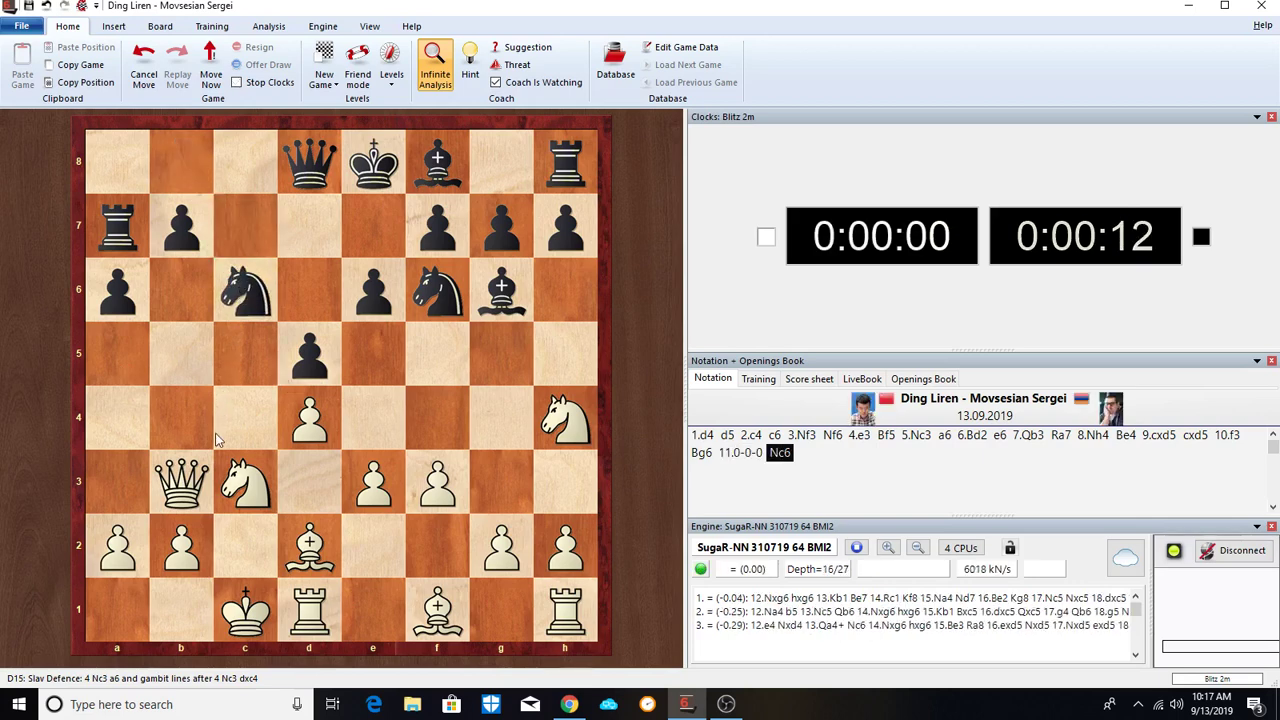
left_click_drag(562, 418, 520, 278)
left_click_drag(565, 225, 500, 290)
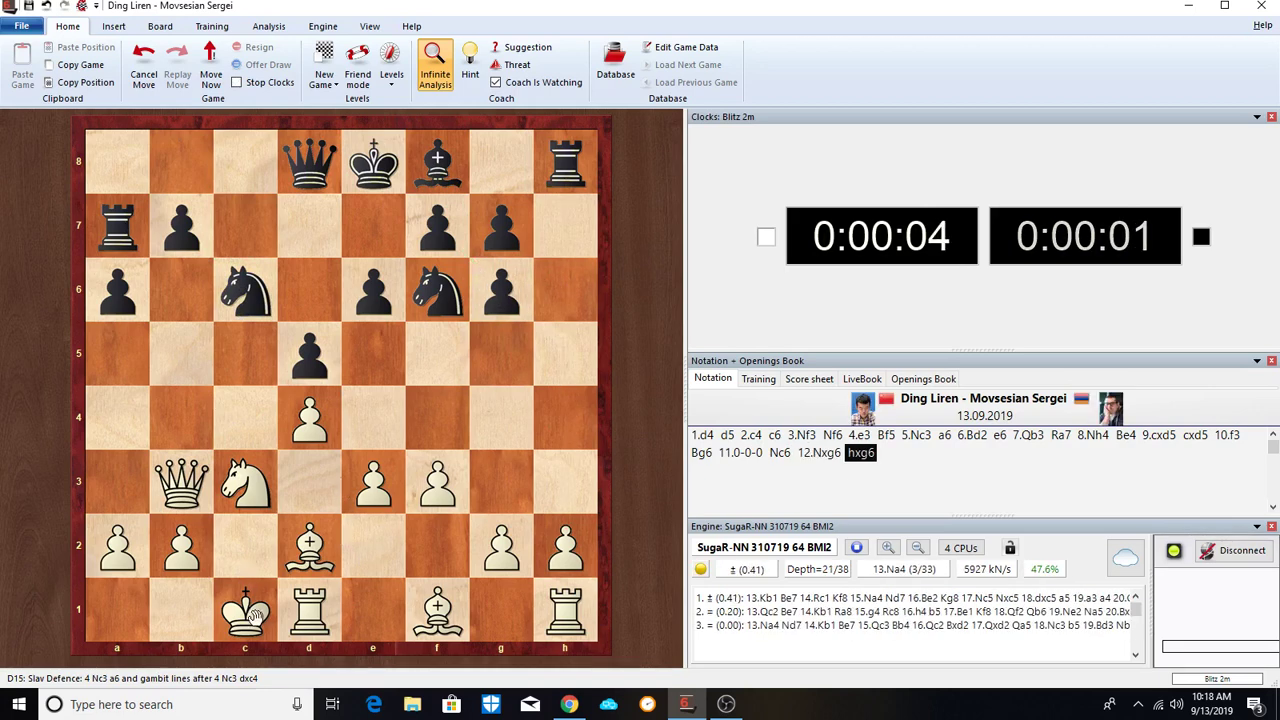
left_click_drag(245, 610, 181, 612)
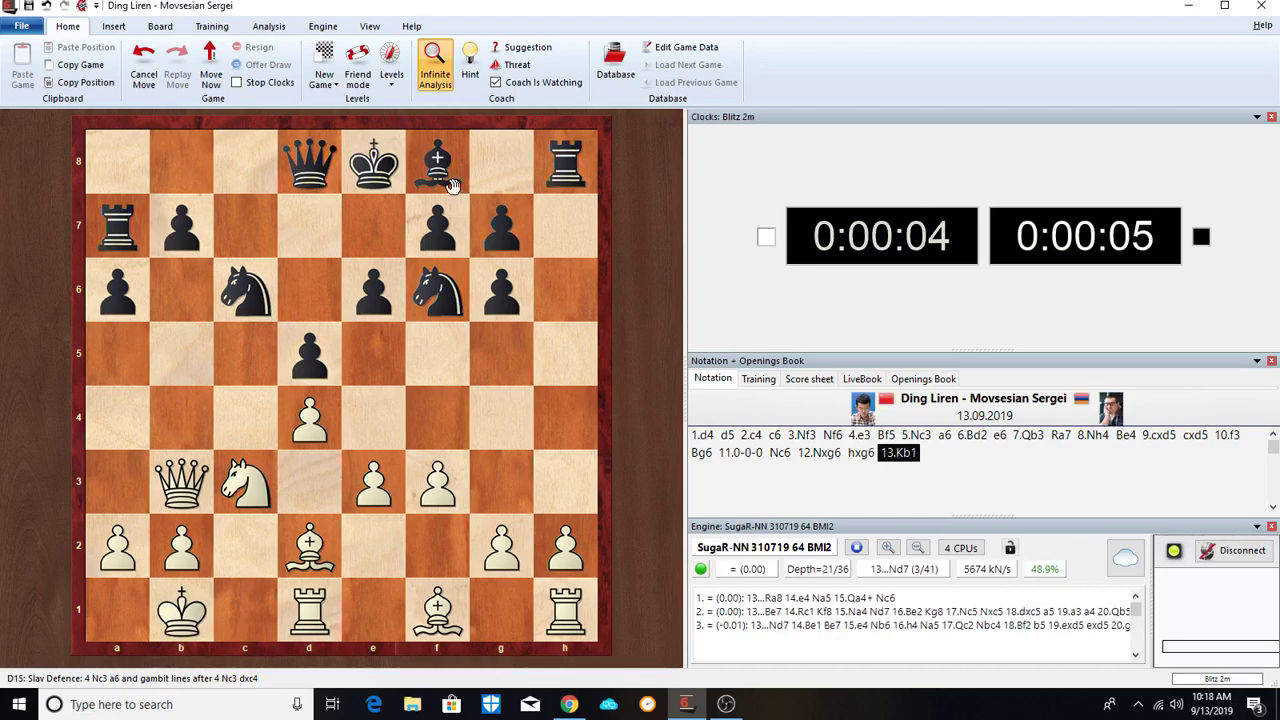
left_click_drag(440, 168, 373, 225)
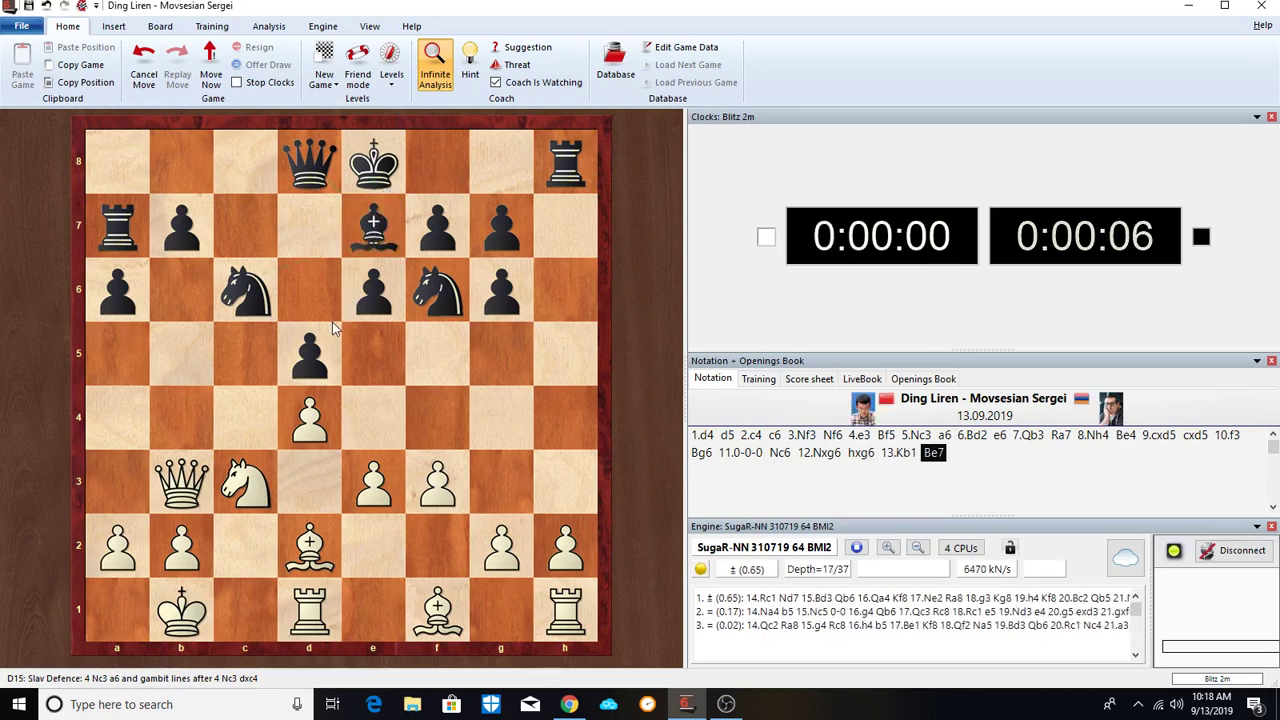
left_click_drag(273, 624, 268, 615)
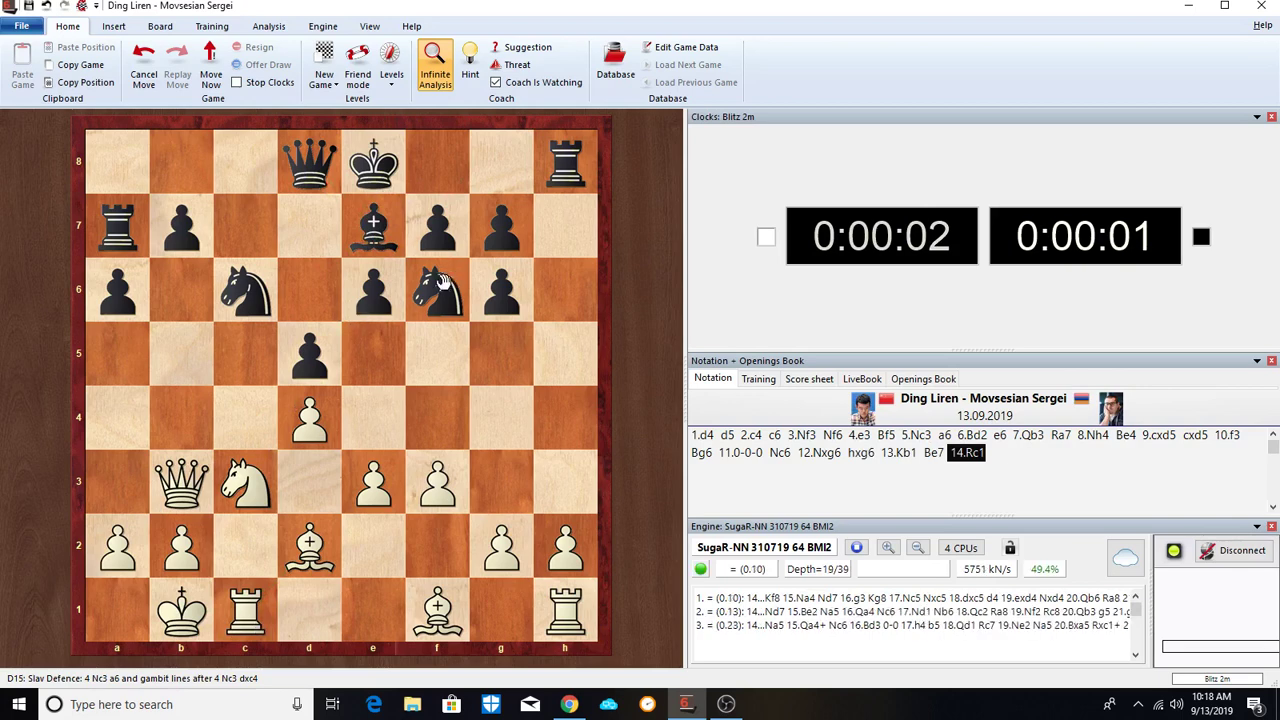
left_click_drag(440, 292, 318, 232)
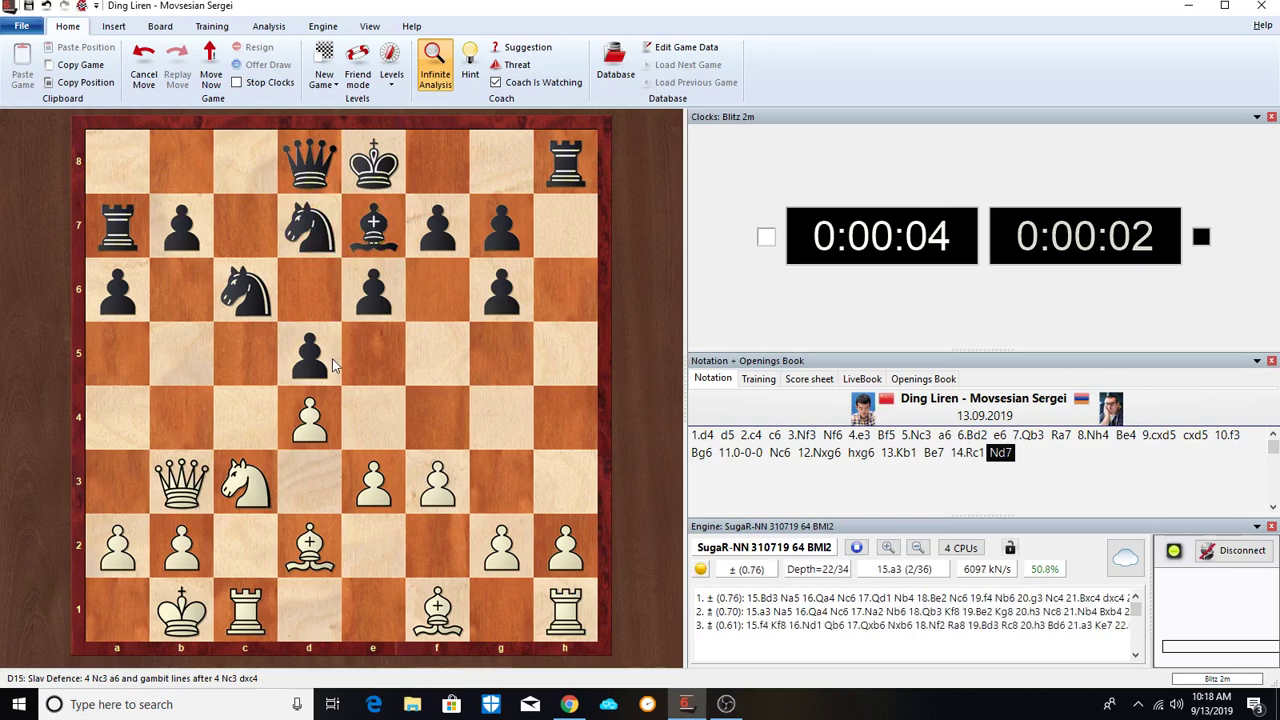
left_click(966, 453)
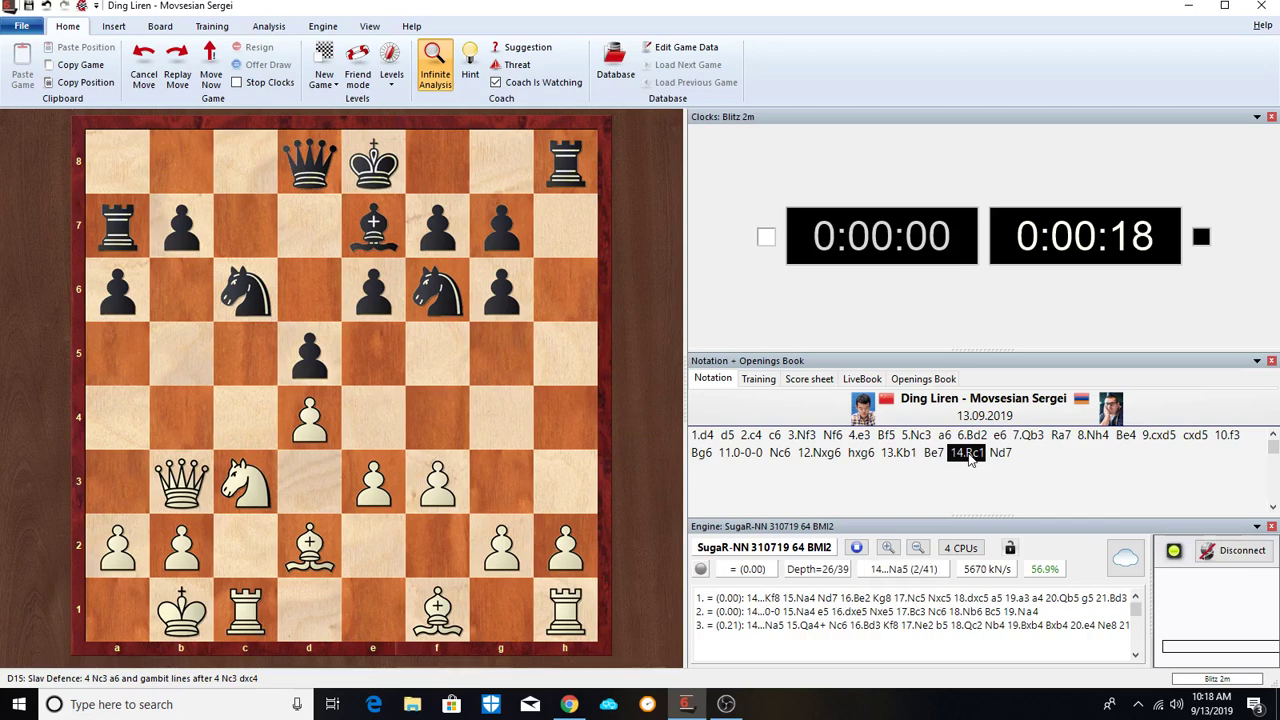
left_click(997, 455)
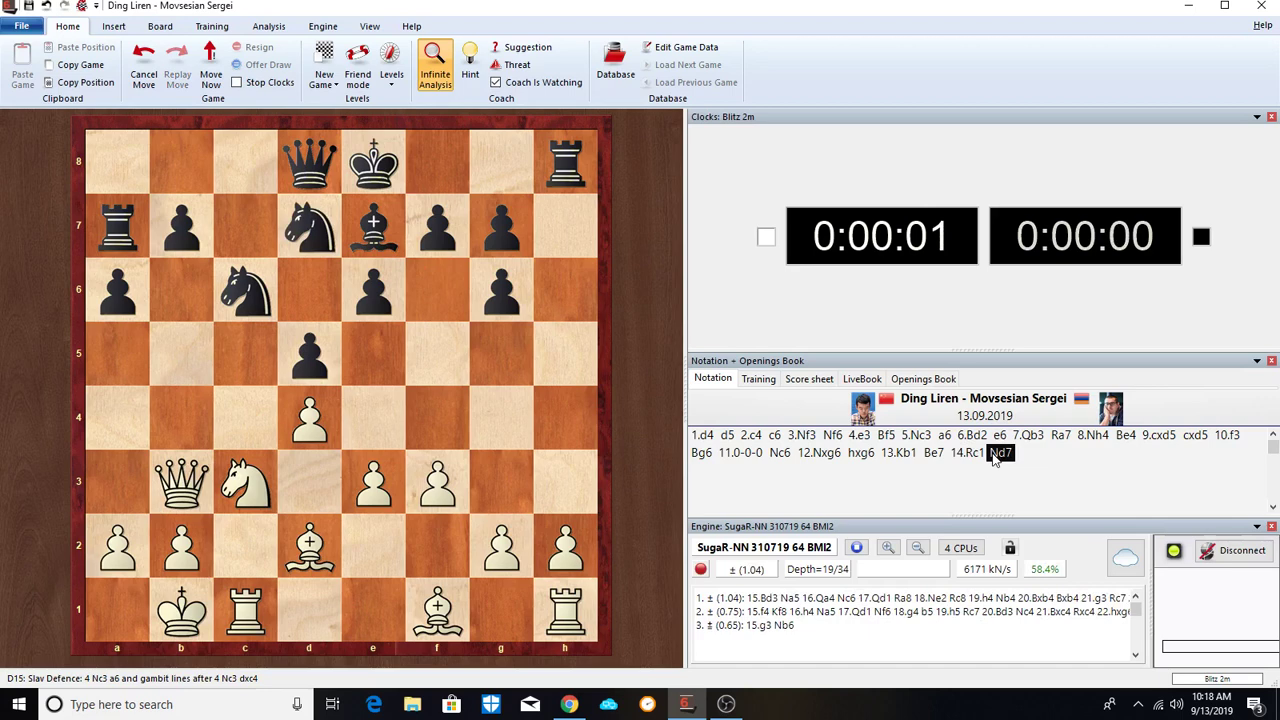
key("Left")
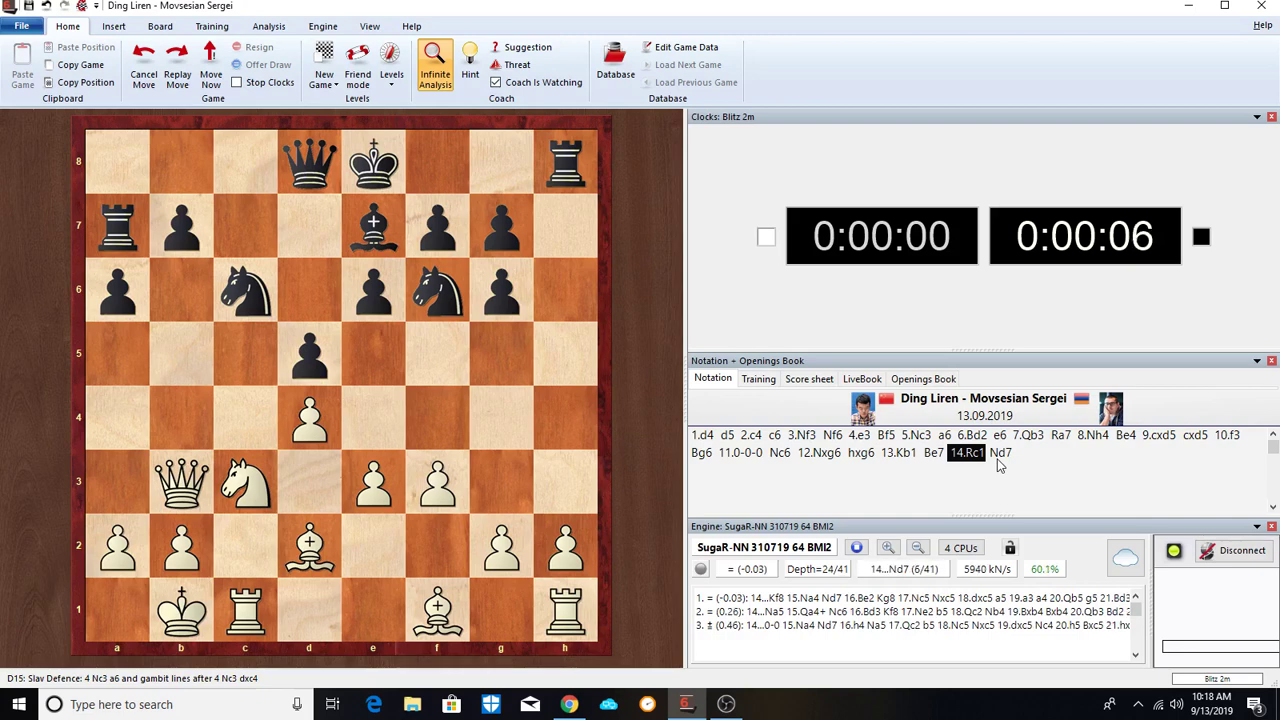
key("Right")
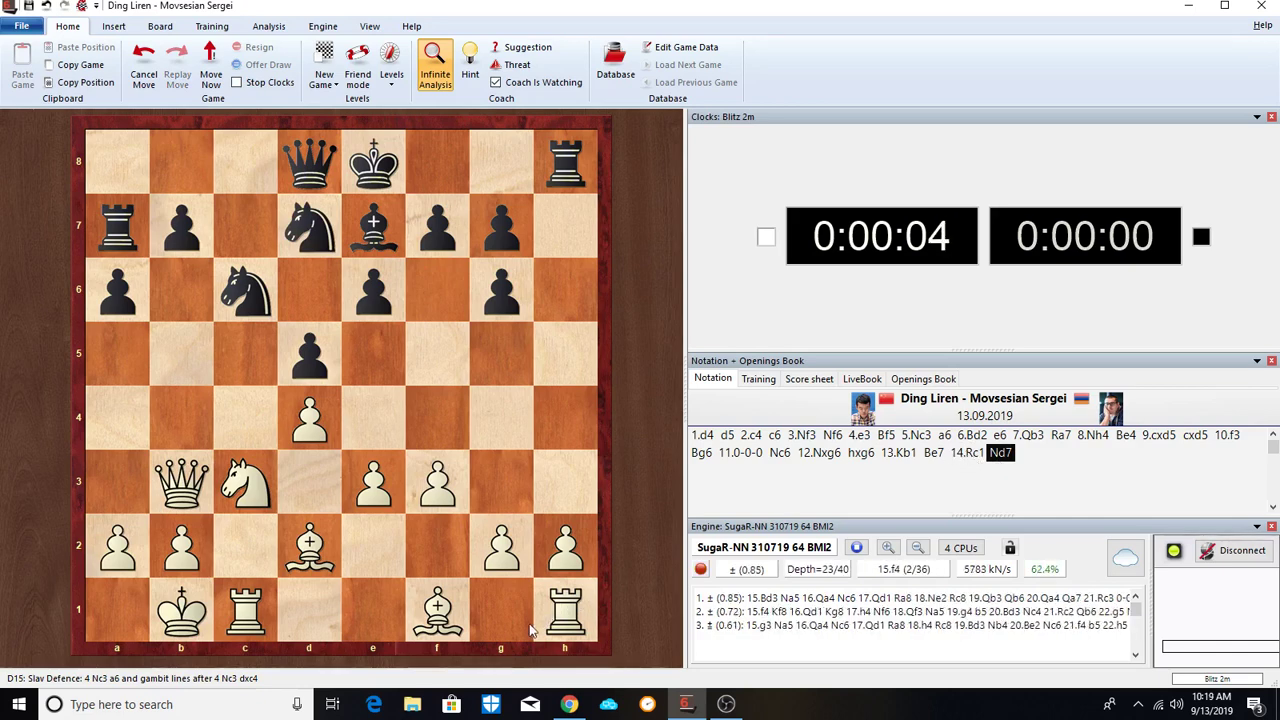
Play 15.Bd3 Na5 16.Qa4 Nc6 17.Ne2 Ra8 18.e4 Rc8
left_click_drag(452, 622, 310, 485)
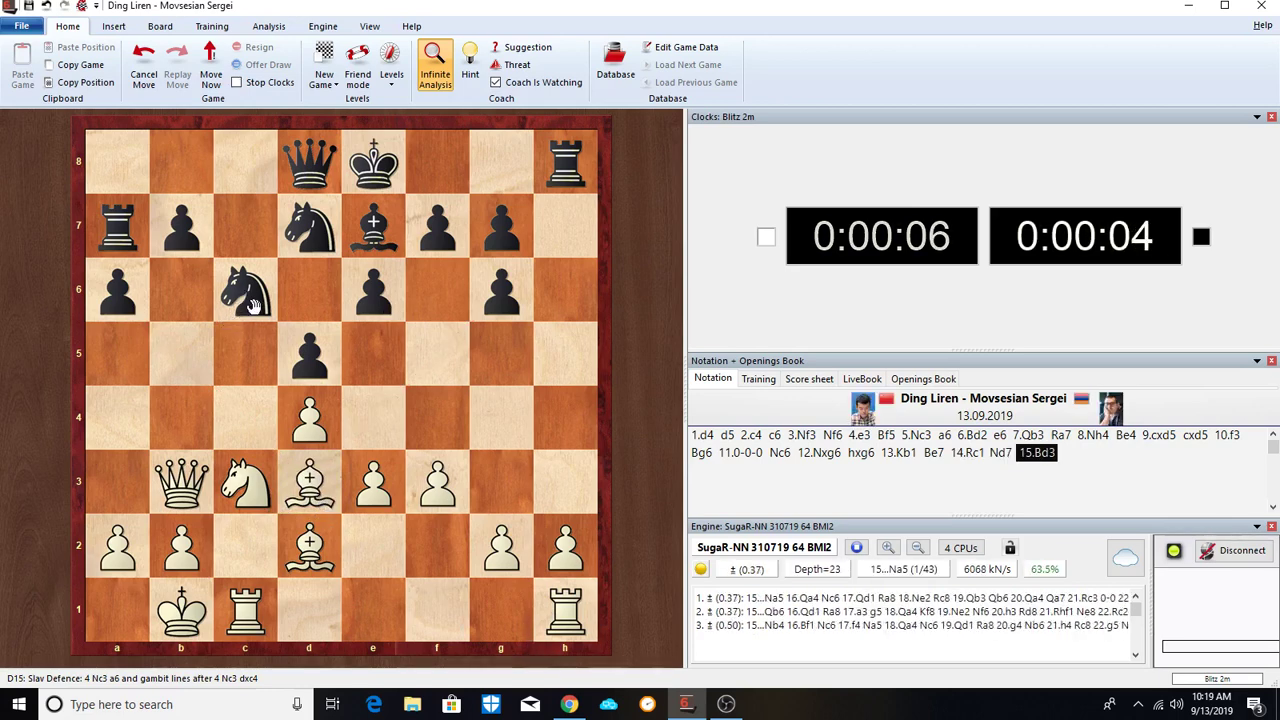
mouse_move(245, 290)
left_mouse_down()
mouse_move(140, 368)
mouse_move(118, 369)
mouse_move(230, 283)
mouse_move(245, 290)
left_mouse_up()
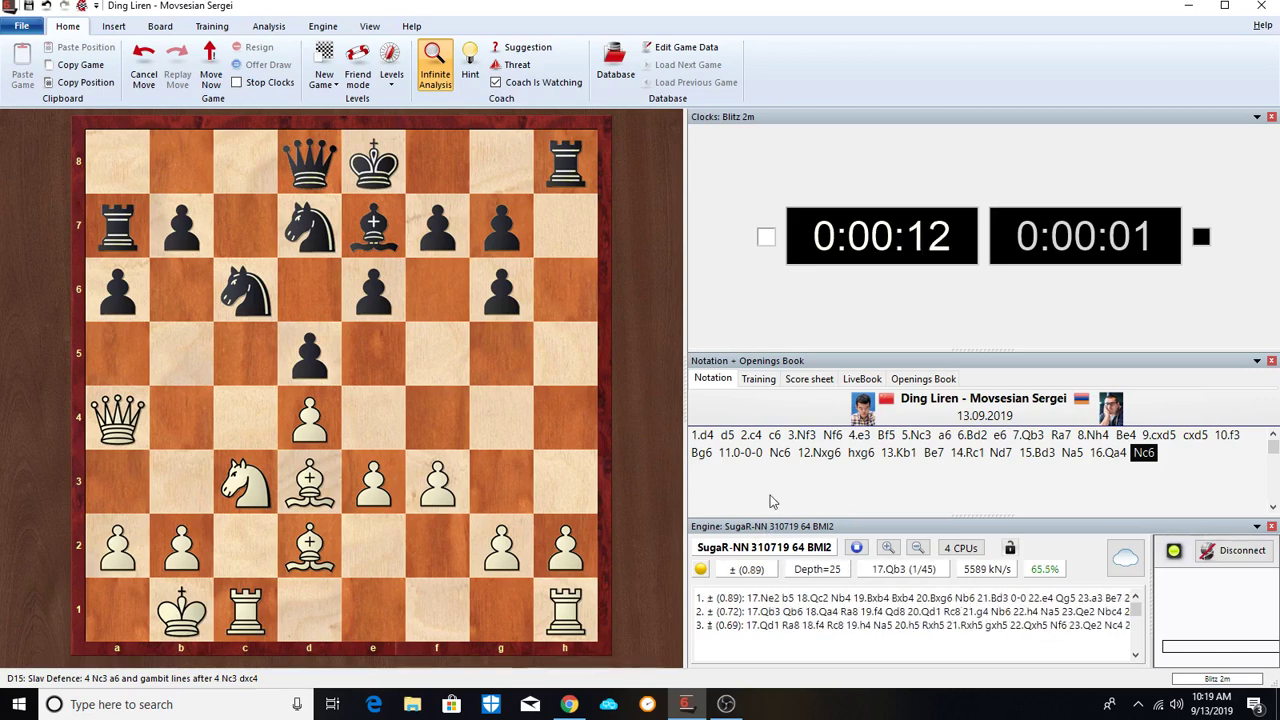
left_click_drag(245, 482, 373, 545)
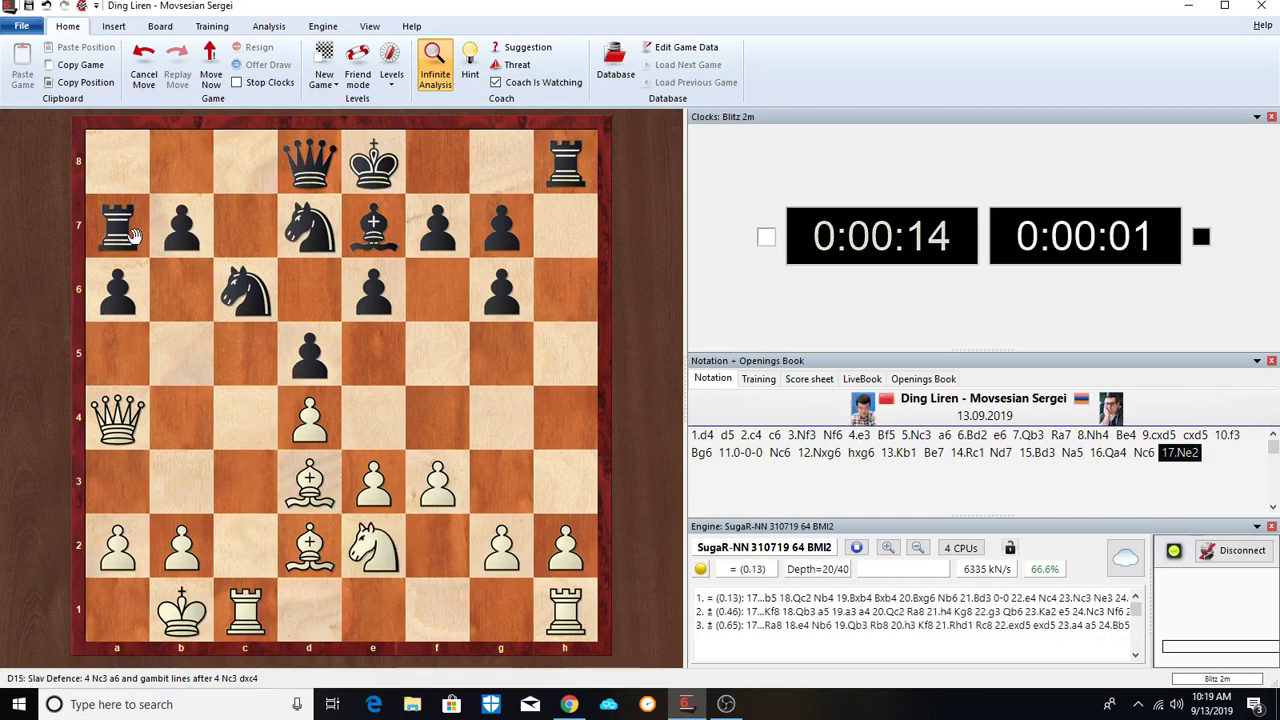
left_click_drag(132, 230, 120, 178)
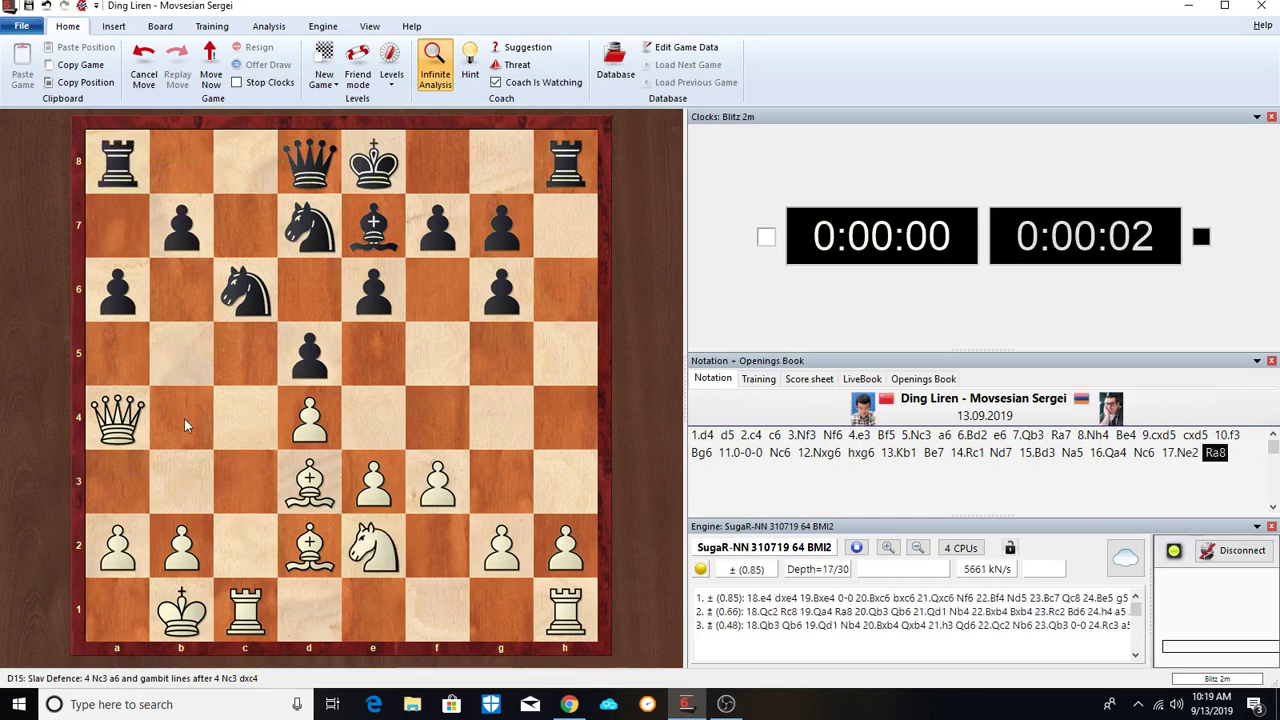
left_click_drag(376, 490, 372, 415)
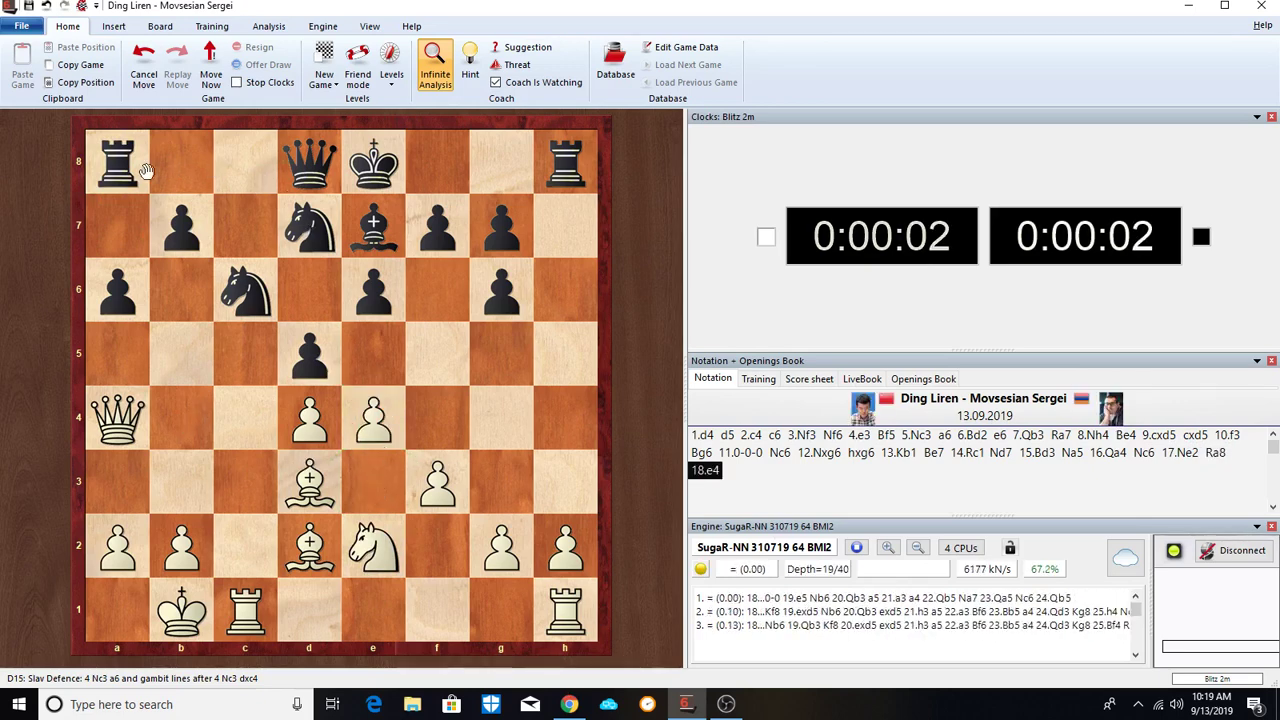
left_click_drag(145, 170, 245, 162)
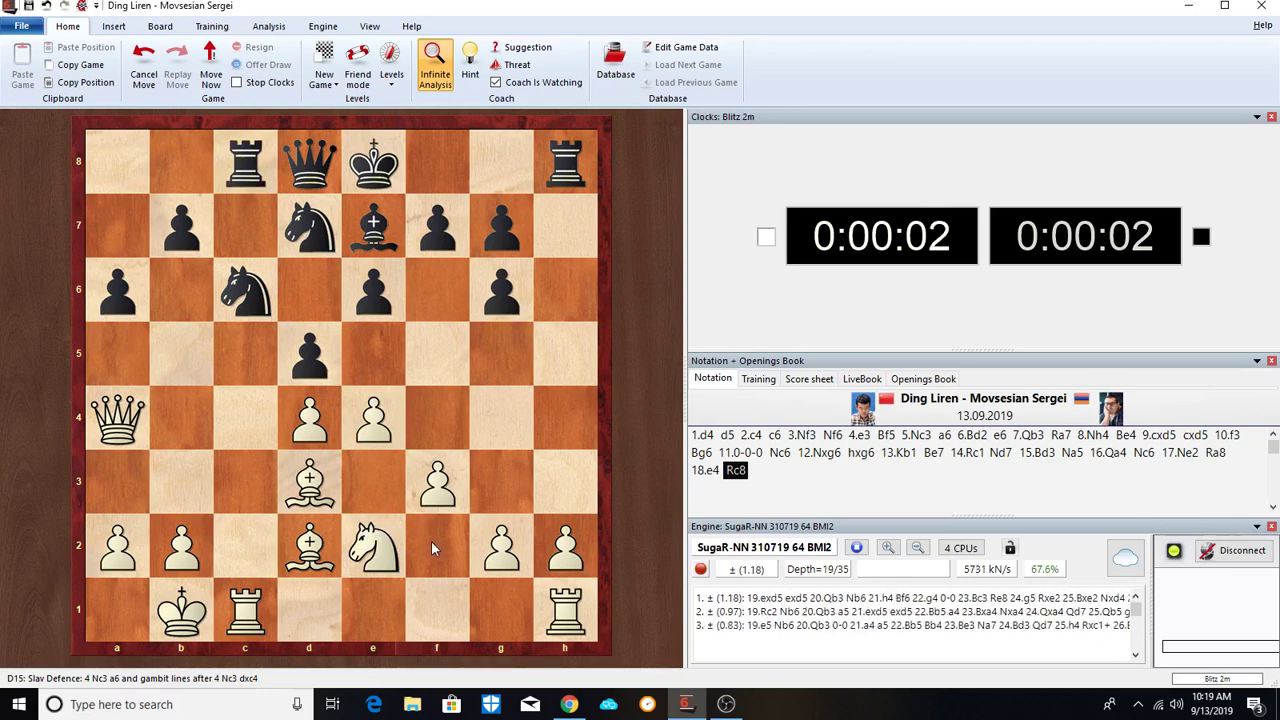
Continue with 19.e5 g5 20.g3 g6 21.a3 Kf8
left_click_drag(378, 432, 373, 355)
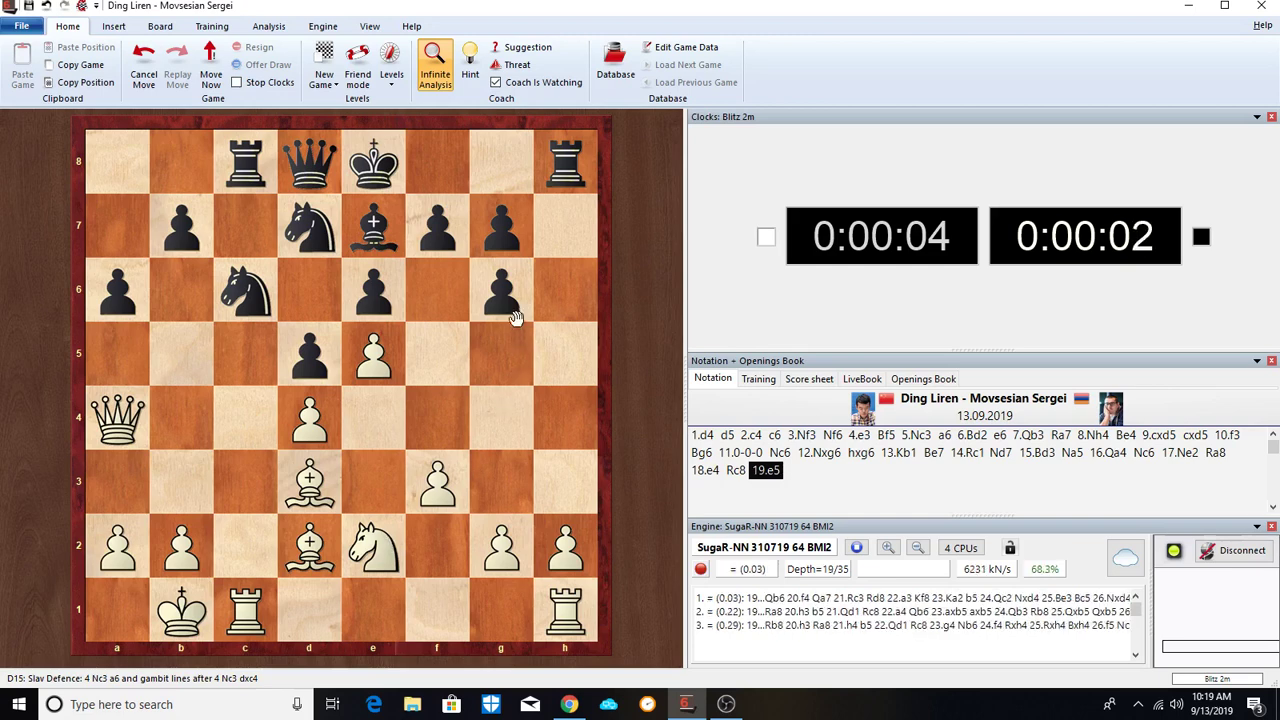
left_click_drag(503, 300, 500, 355)
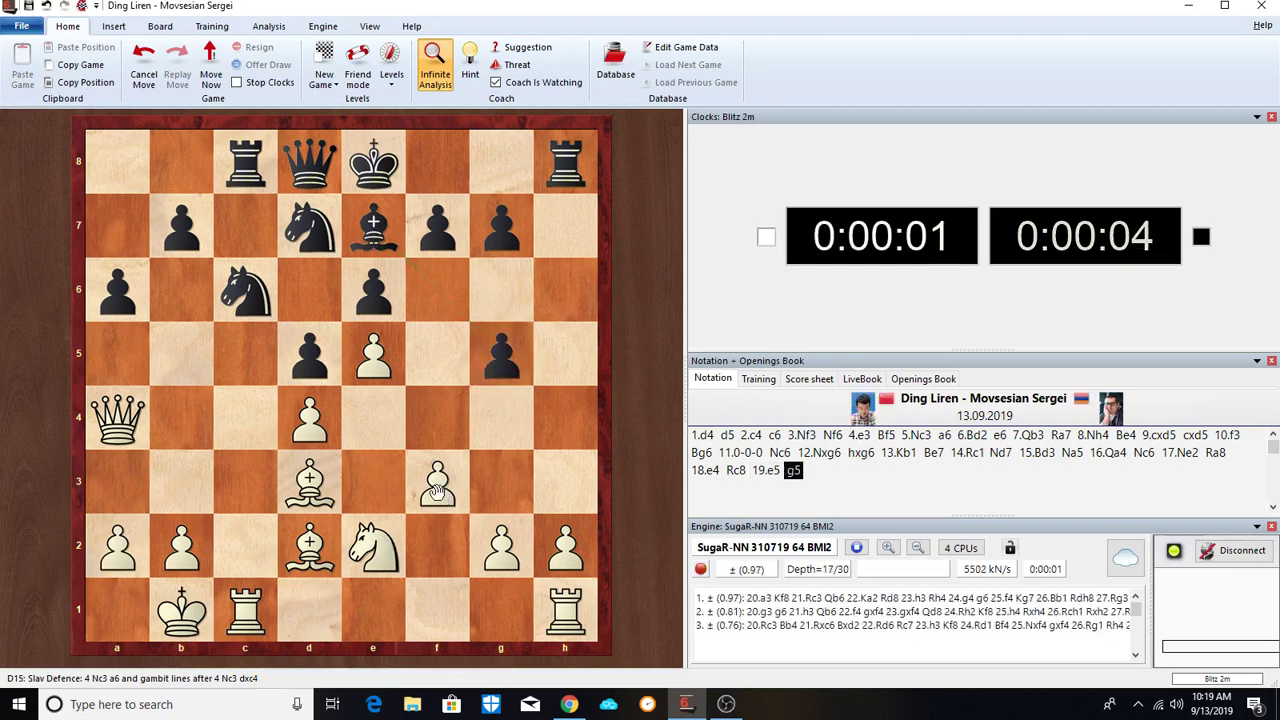
left_click_drag(503, 553, 500, 483)
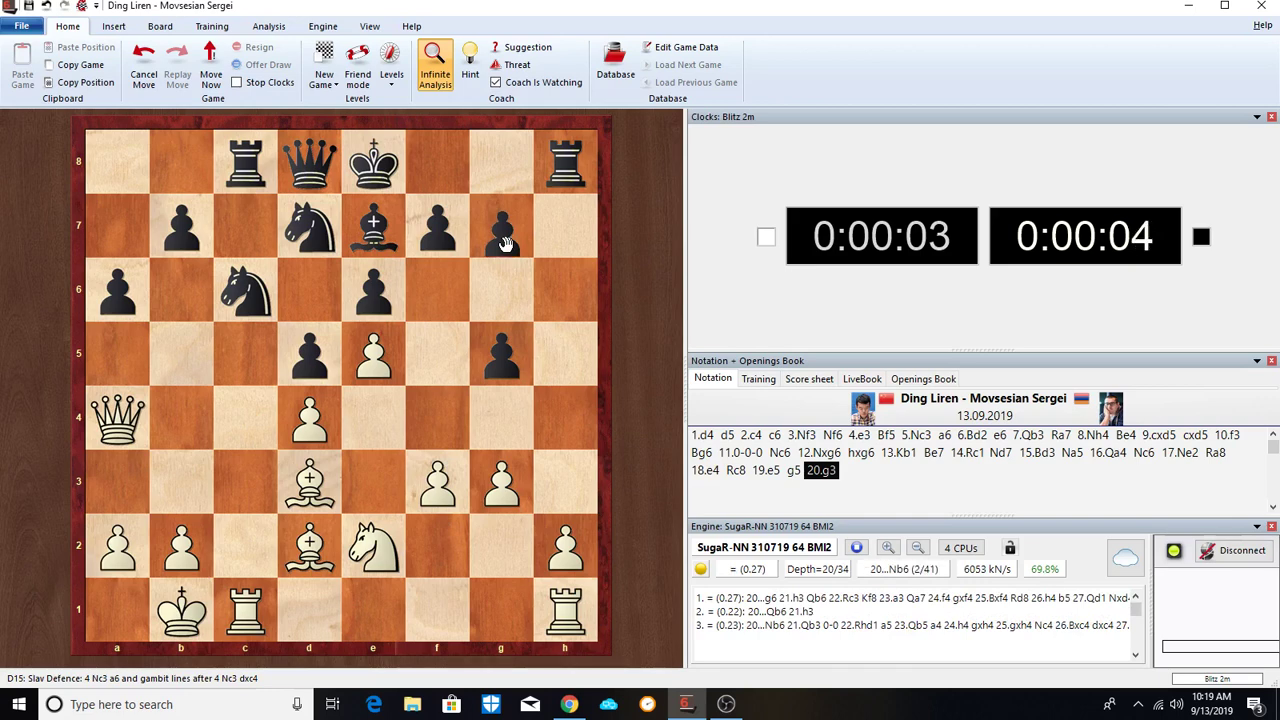
left_click_drag(505, 243, 501, 290)
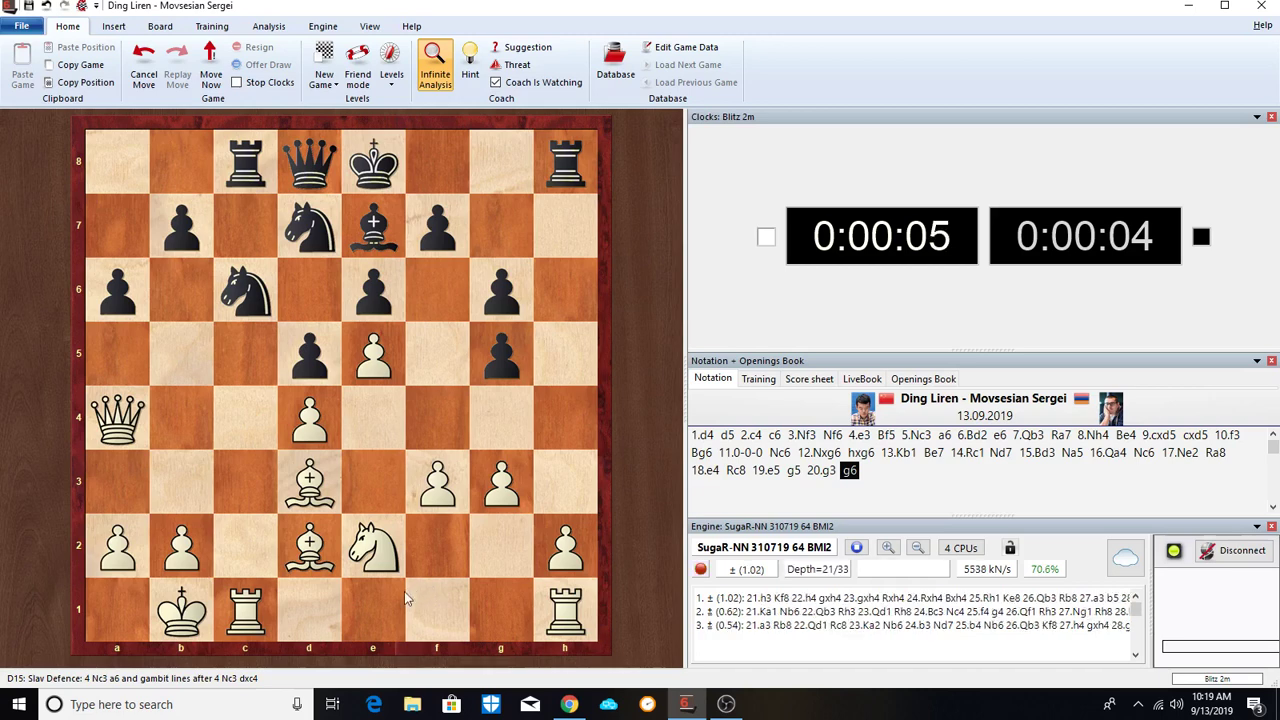
left_click_drag(117, 545, 117, 482)
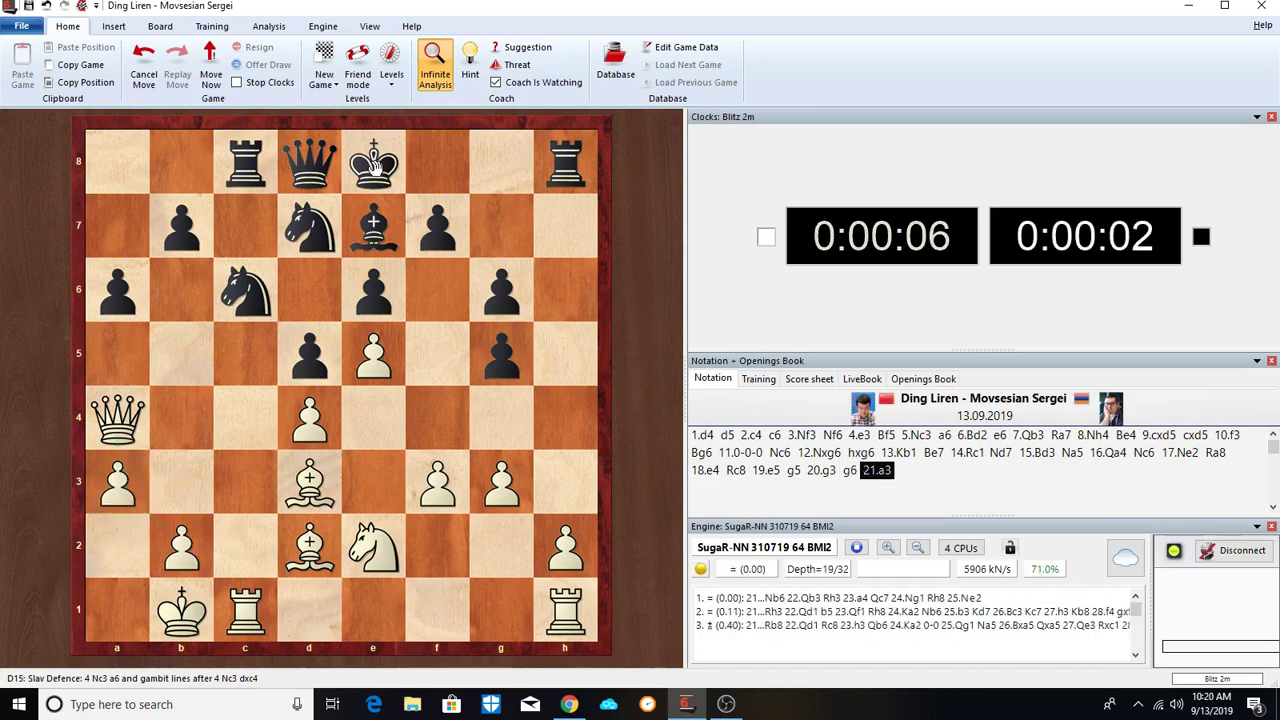
left_click_drag(375, 168, 437, 165)
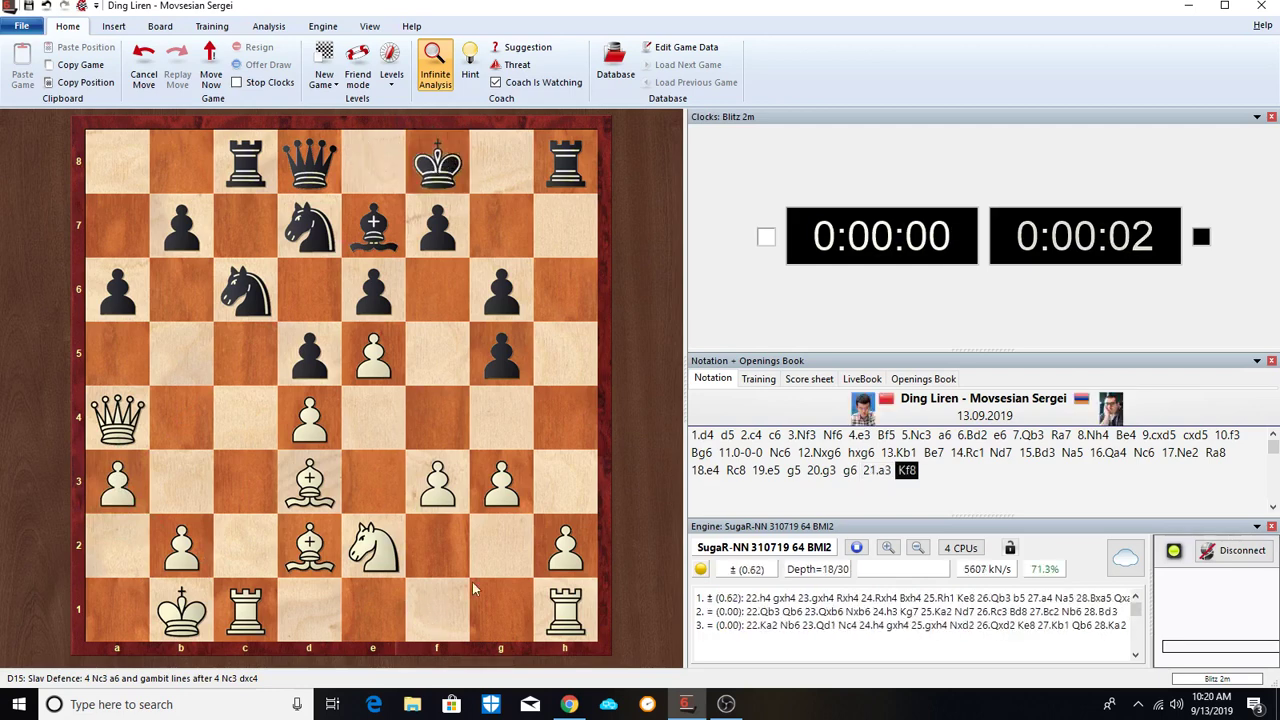
Play 22.h4 gxh4 23.gxh4 Rxh4 24.Rxh4 Bxh4 25.Rh1 Kg7
left_click_drag(565, 545, 565, 416)
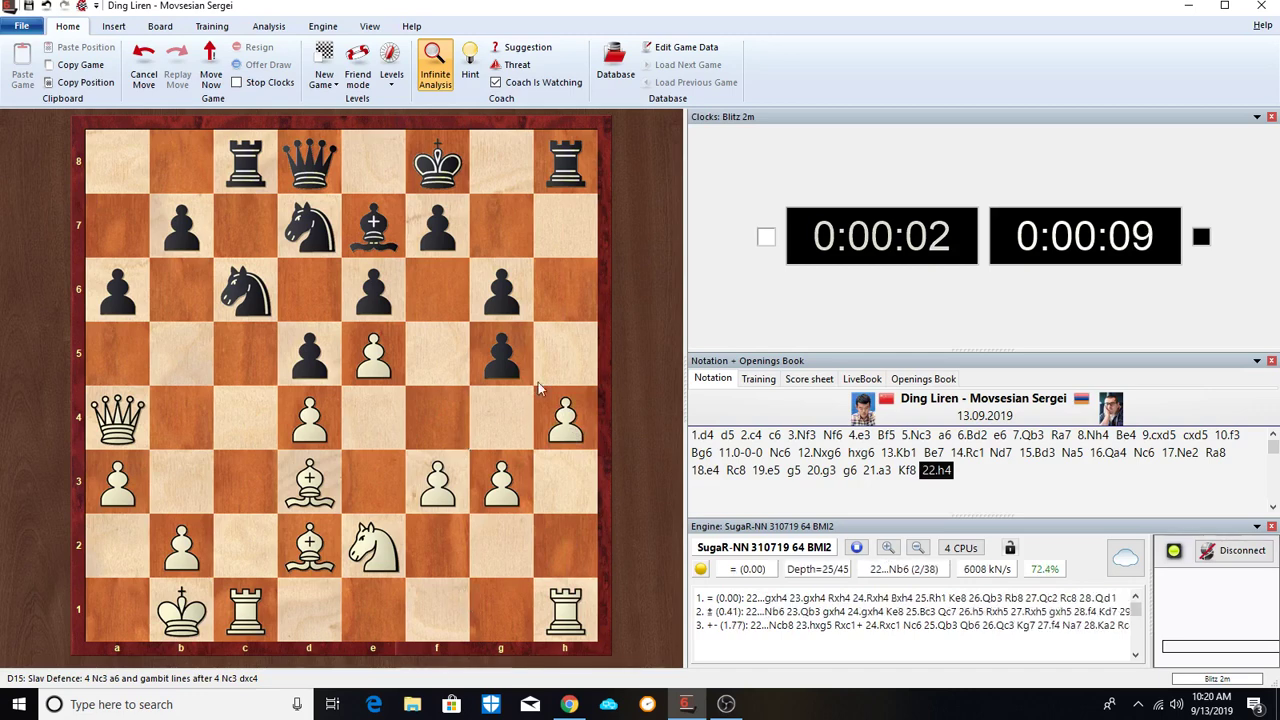
left_click_drag(505, 363, 550, 422)
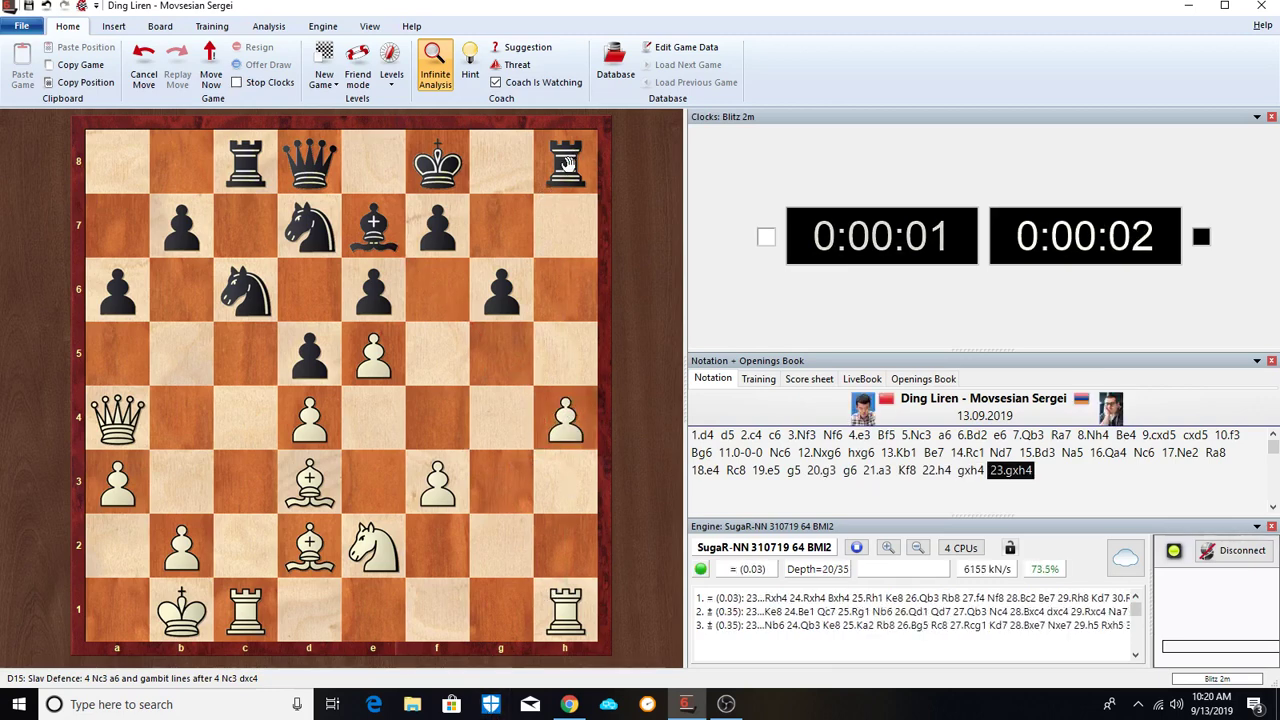
left_click_drag(567, 163, 568, 420)
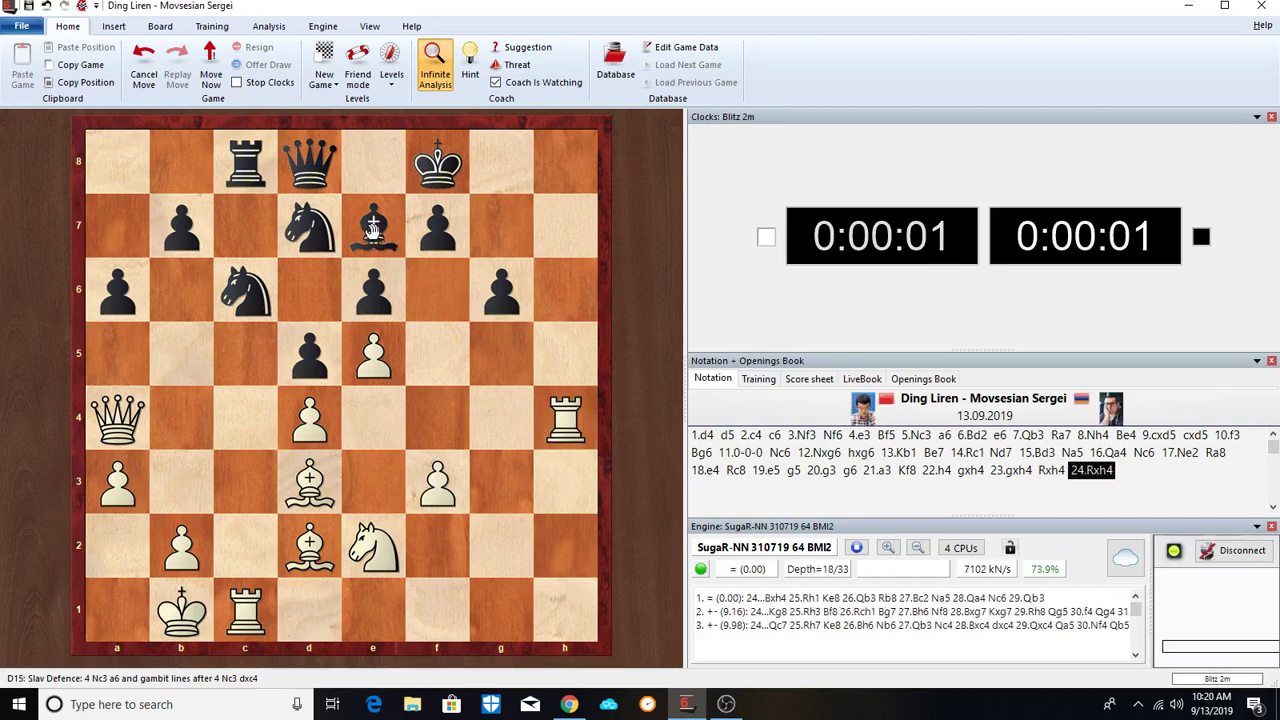
left_click_drag(373, 230, 566, 425)
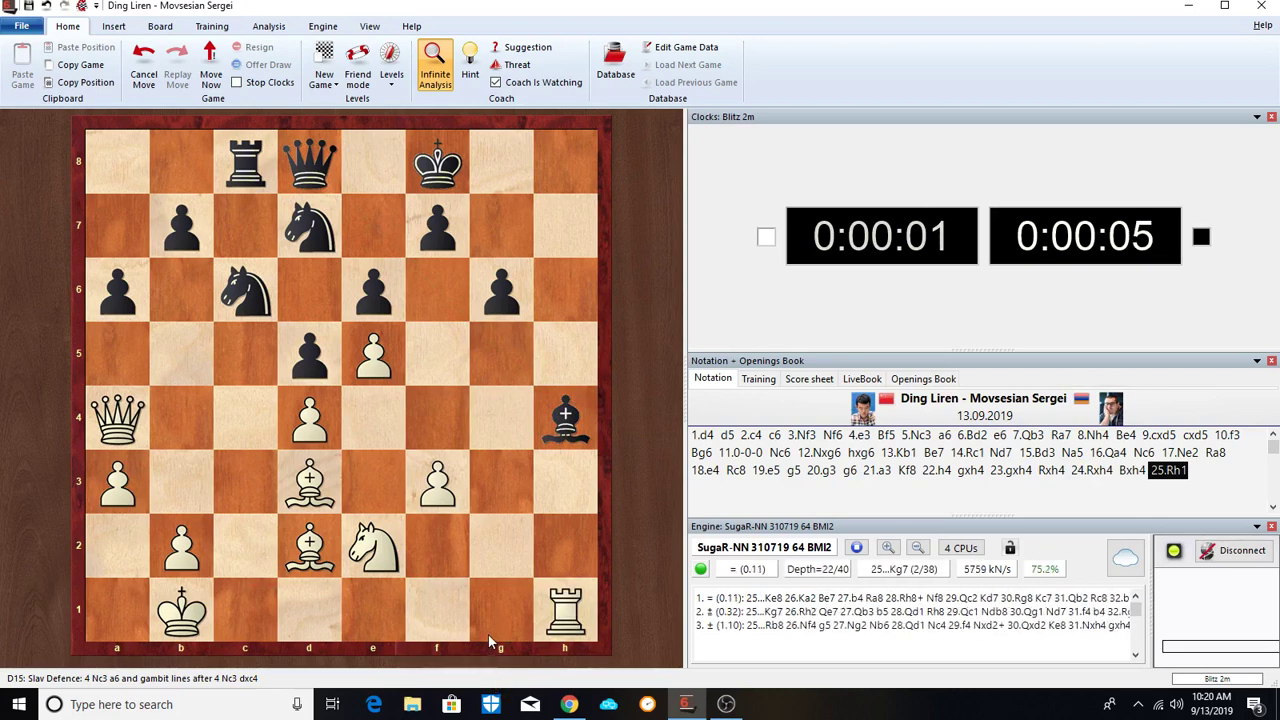
left_click_drag(440, 165, 502, 228)
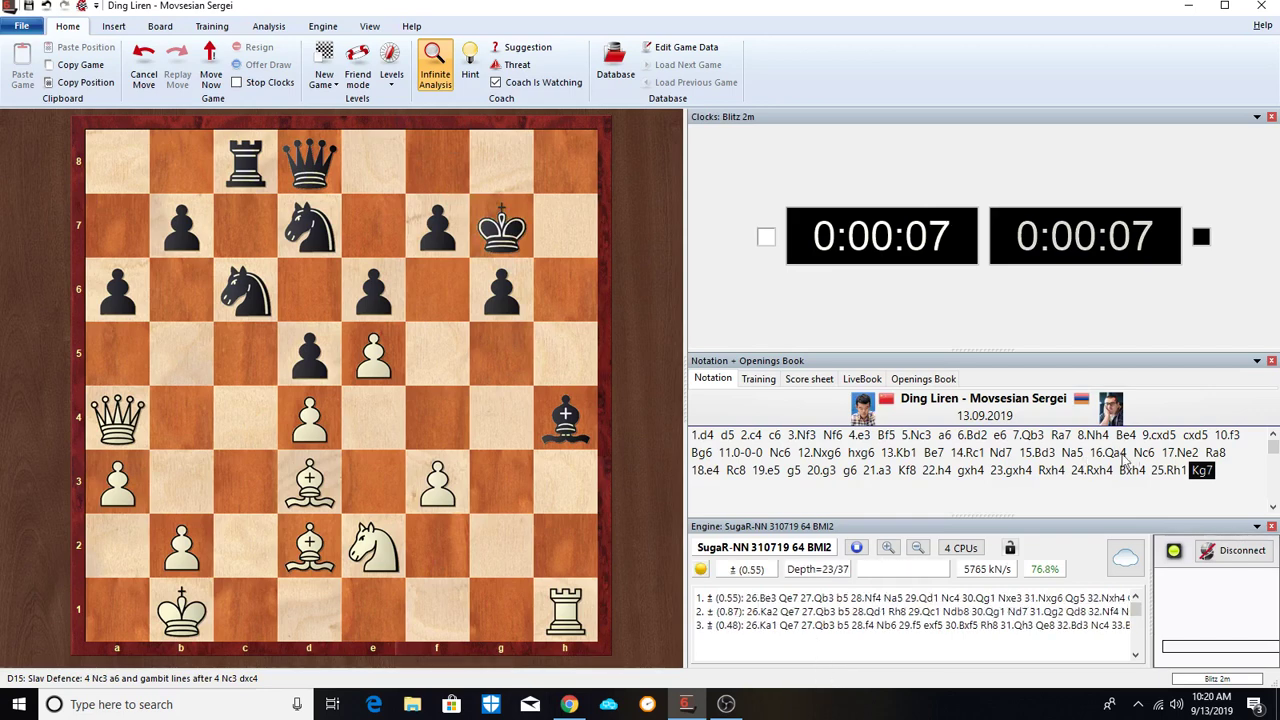
From the position after 25...Kg7, play 26.Qd1 Qe7 27.Qg1 Rh8 28.Be3 Qd8 29.Nf4
left_click(1168, 472)
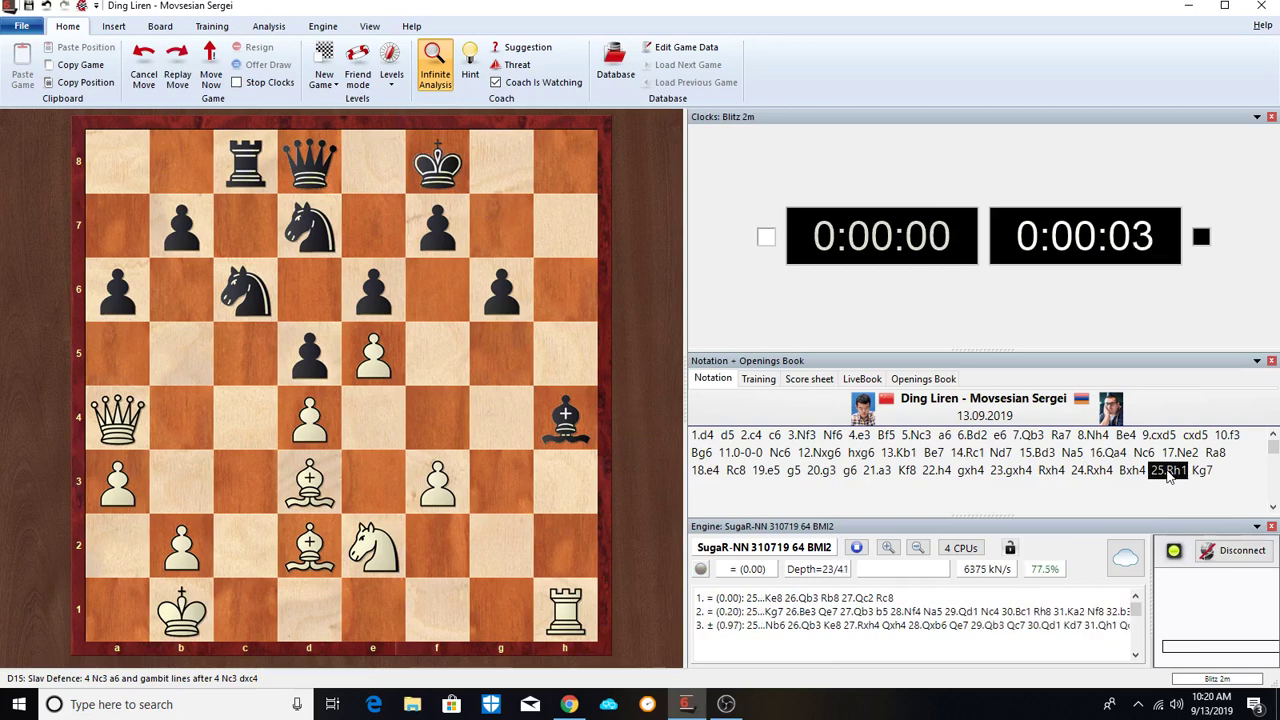
left_click(1204, 471)
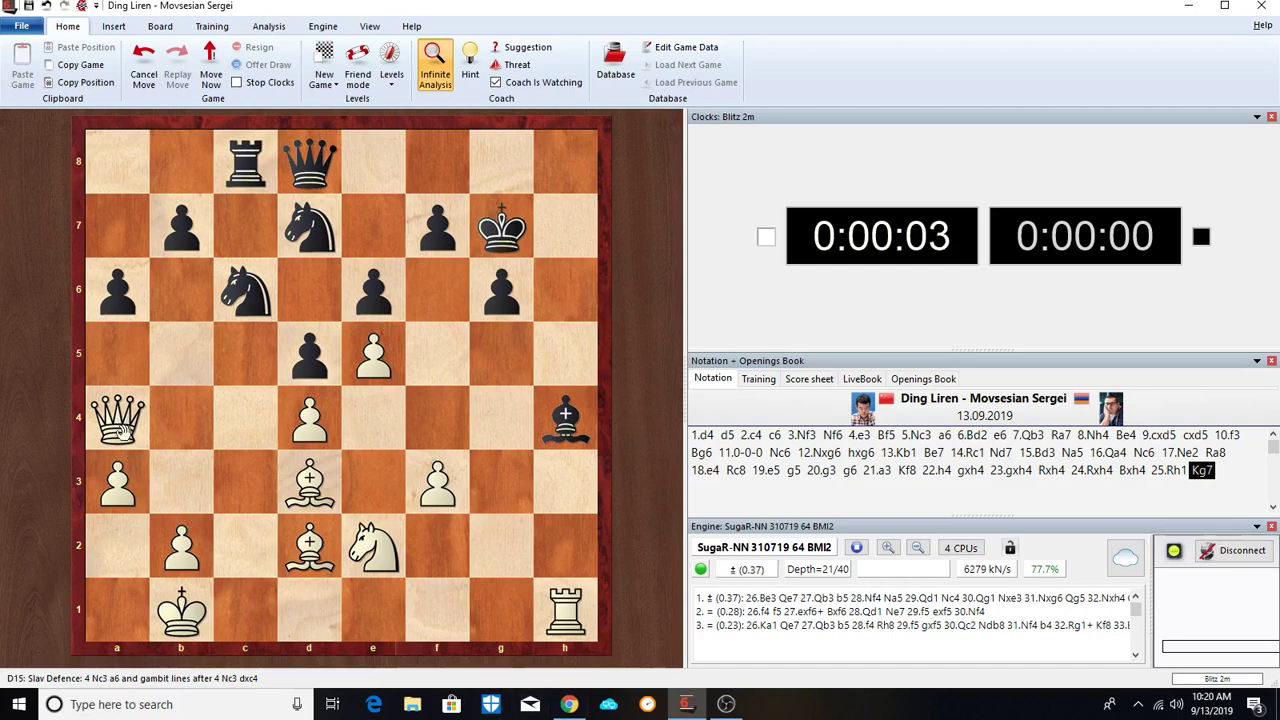
left_click_drag(118, 425, 309, 610)
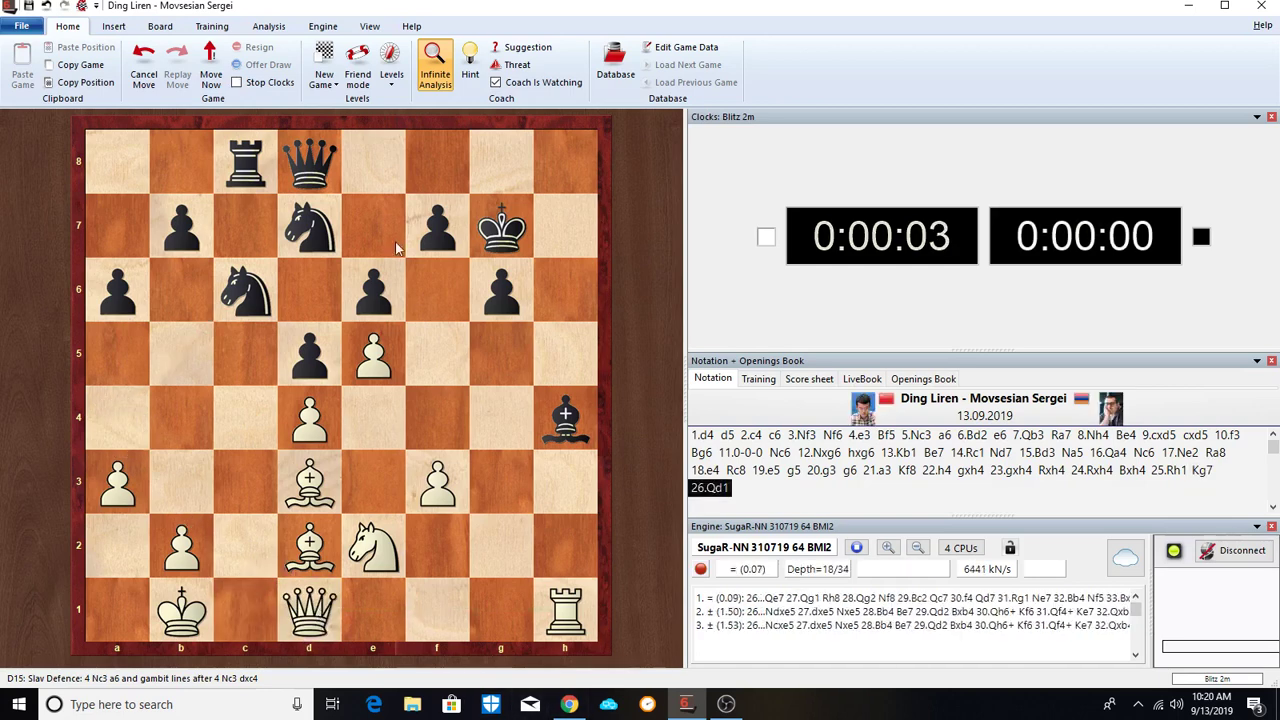
left_click_drag(313, 175, 373, 225)
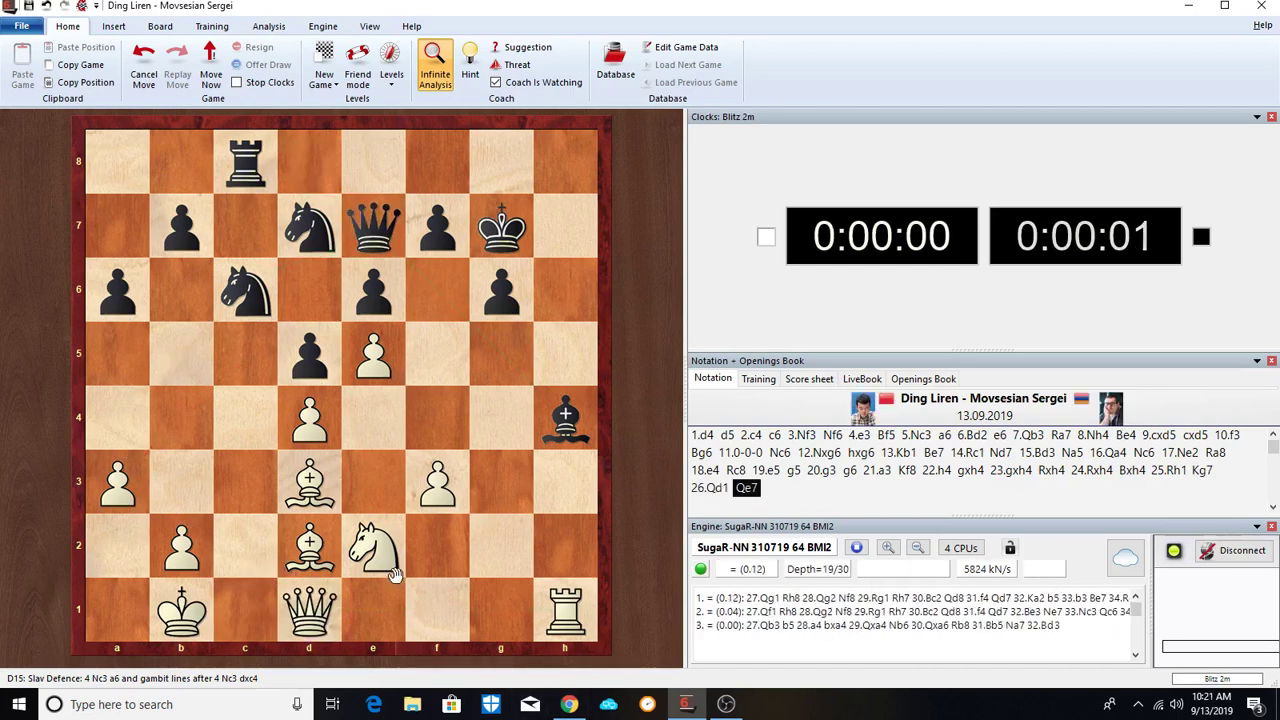
left_click_drag(309, 615, 501, 612)
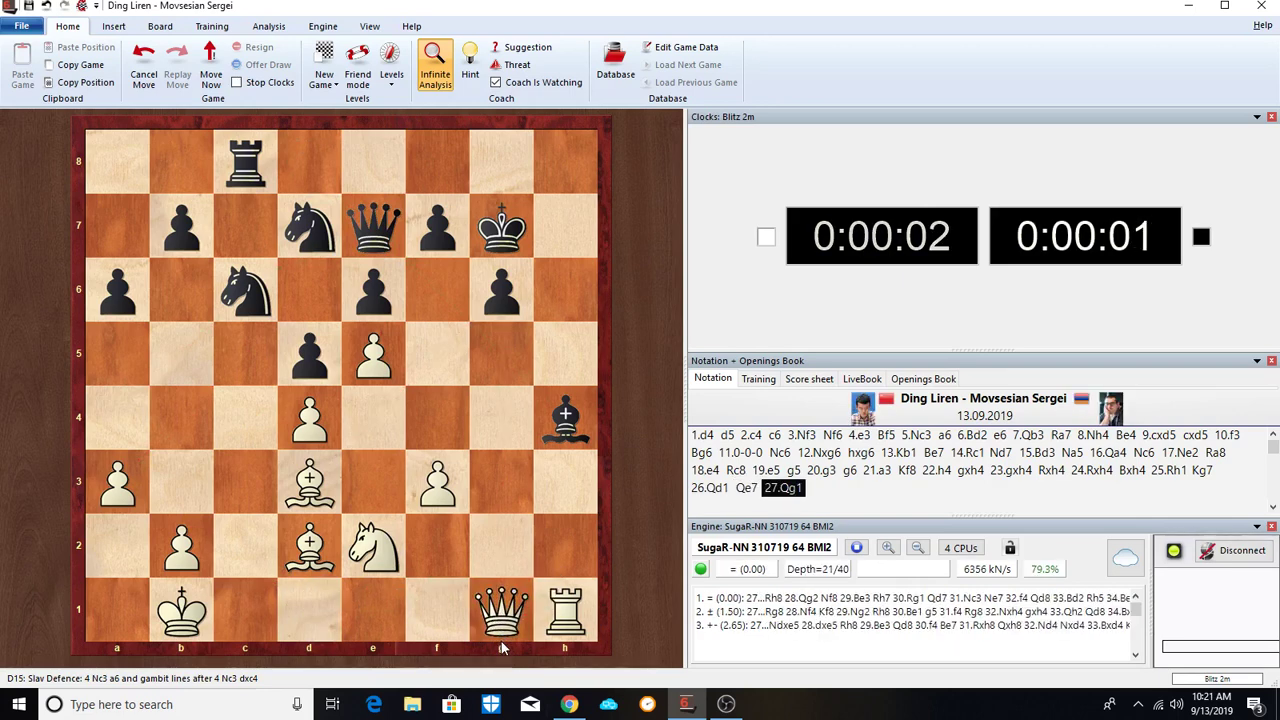
left_click_drag(245, 160, 562, 185)
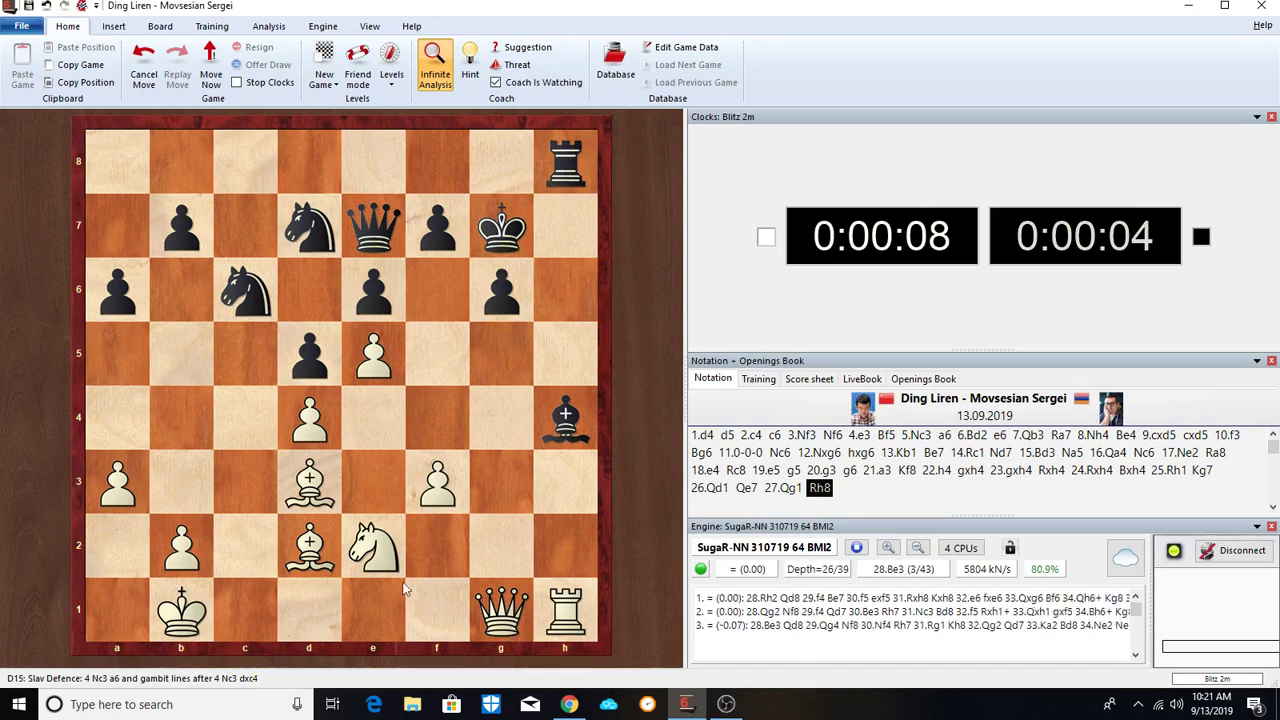
left_click_drag(316, 558, 373, 488)
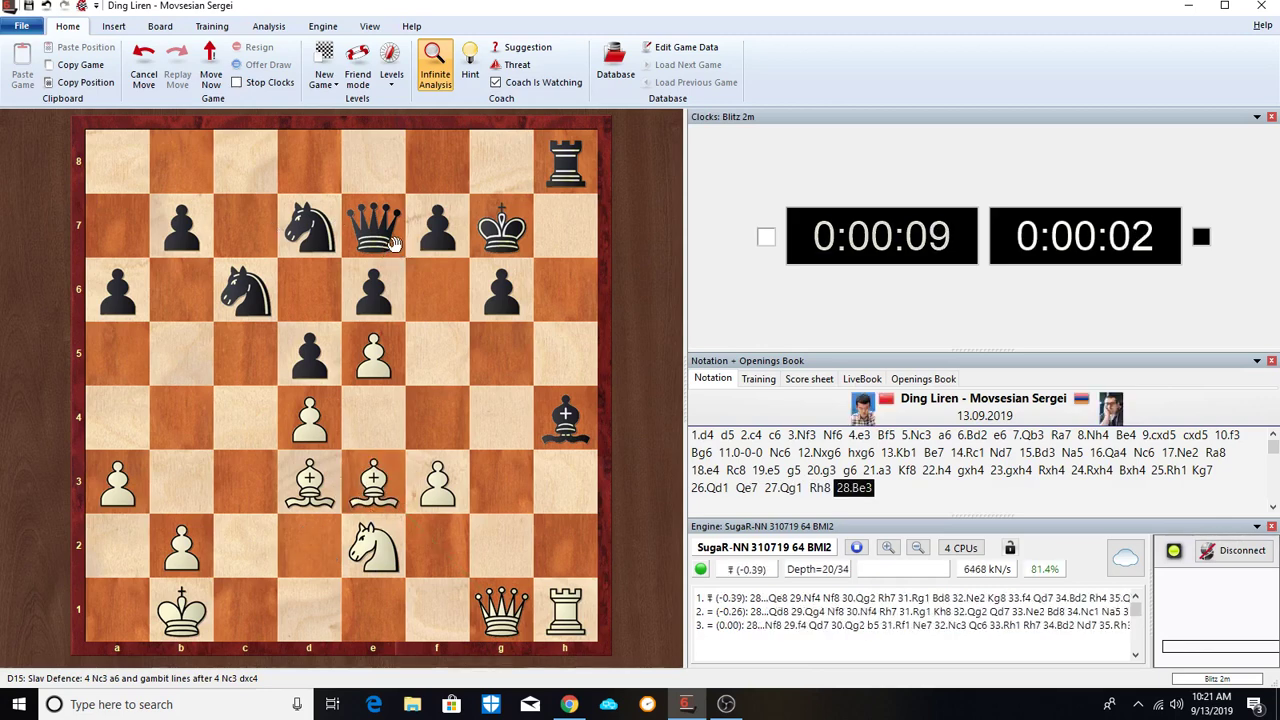
left_click_drag(393, 243, 309, 160)
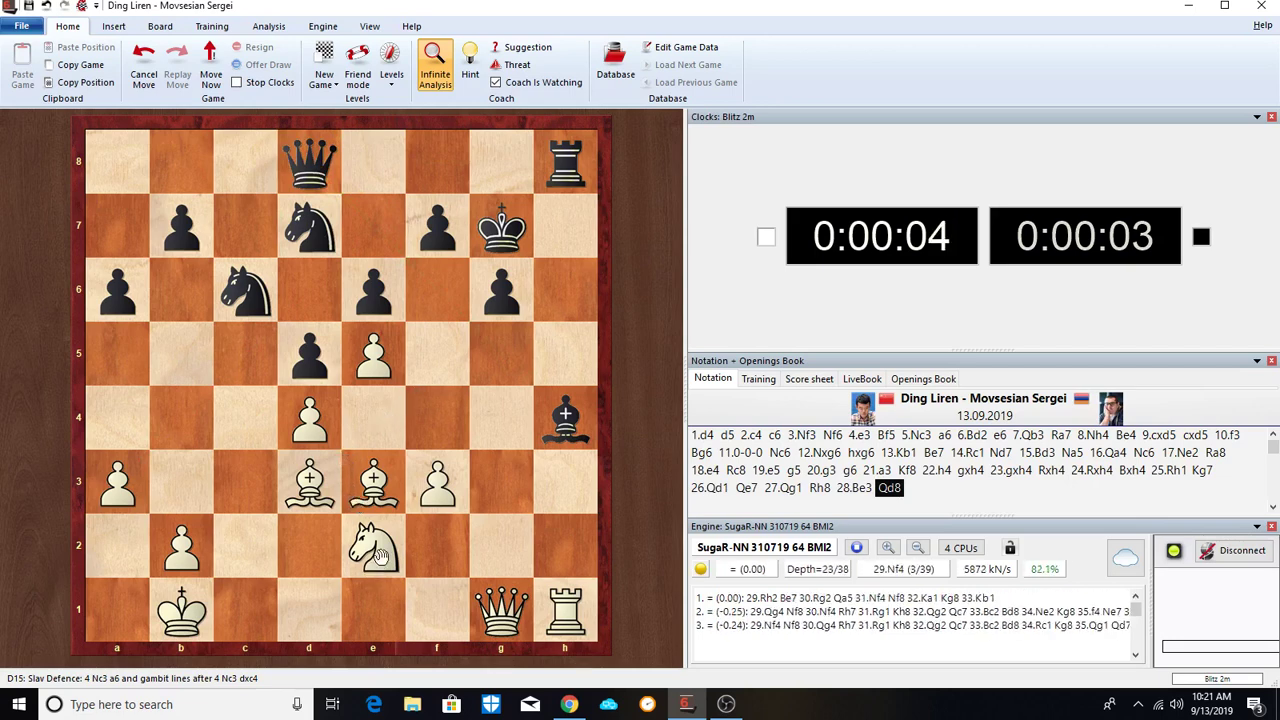
left_click_drag(380, 556, 438, 418)
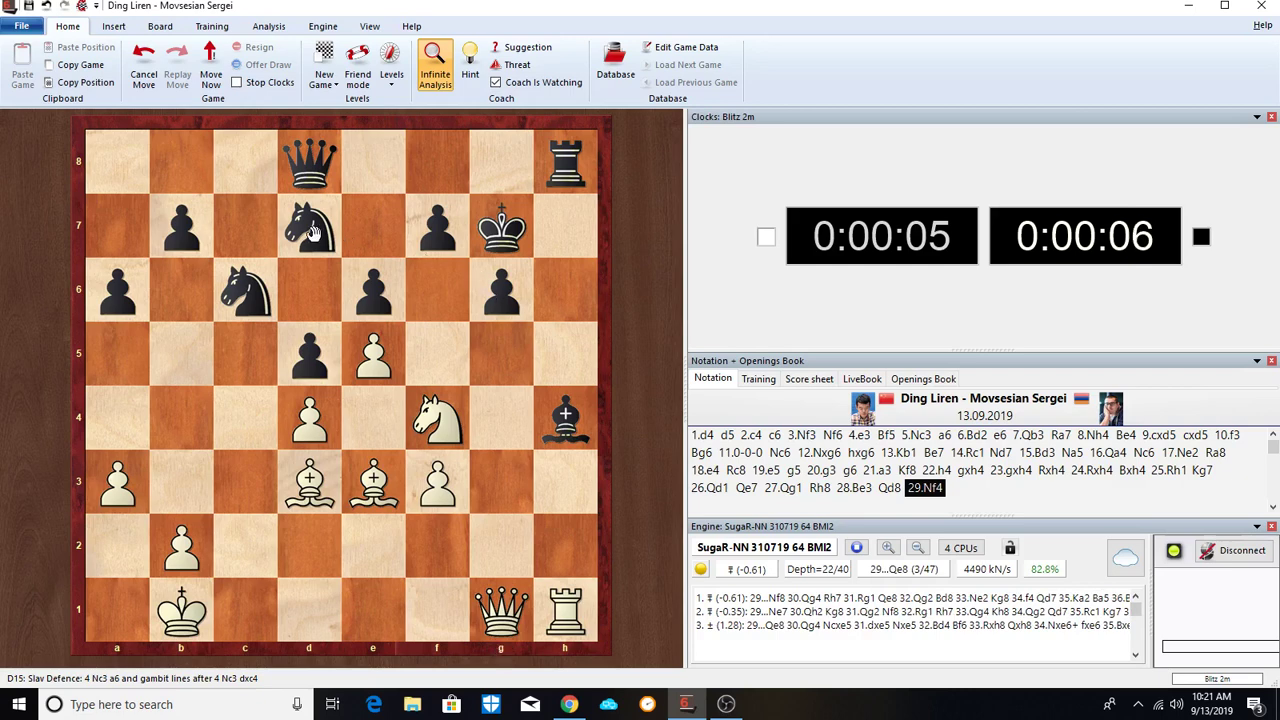
Play 29...Nf8 30.Qg4 Rh7 31.Rg1 Kh8
left_click_drag(313, 232, 437, 162)
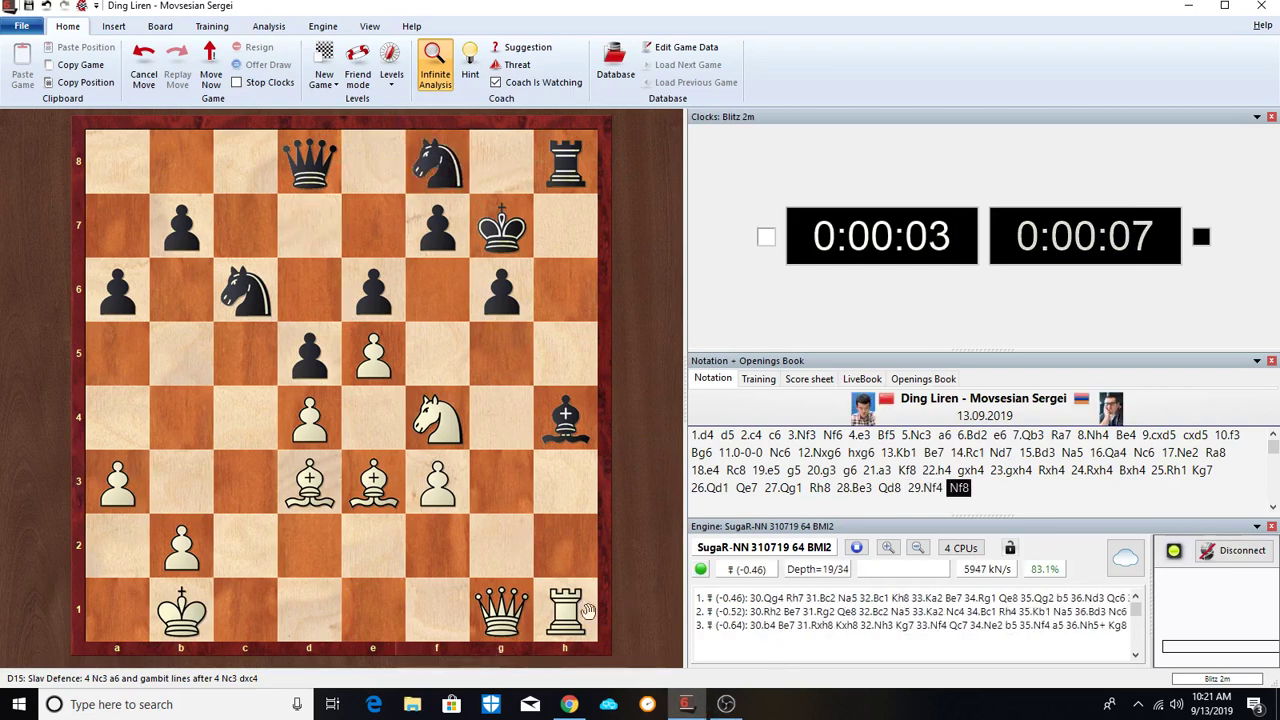
left_click_drag(498, 612, 500, 418)
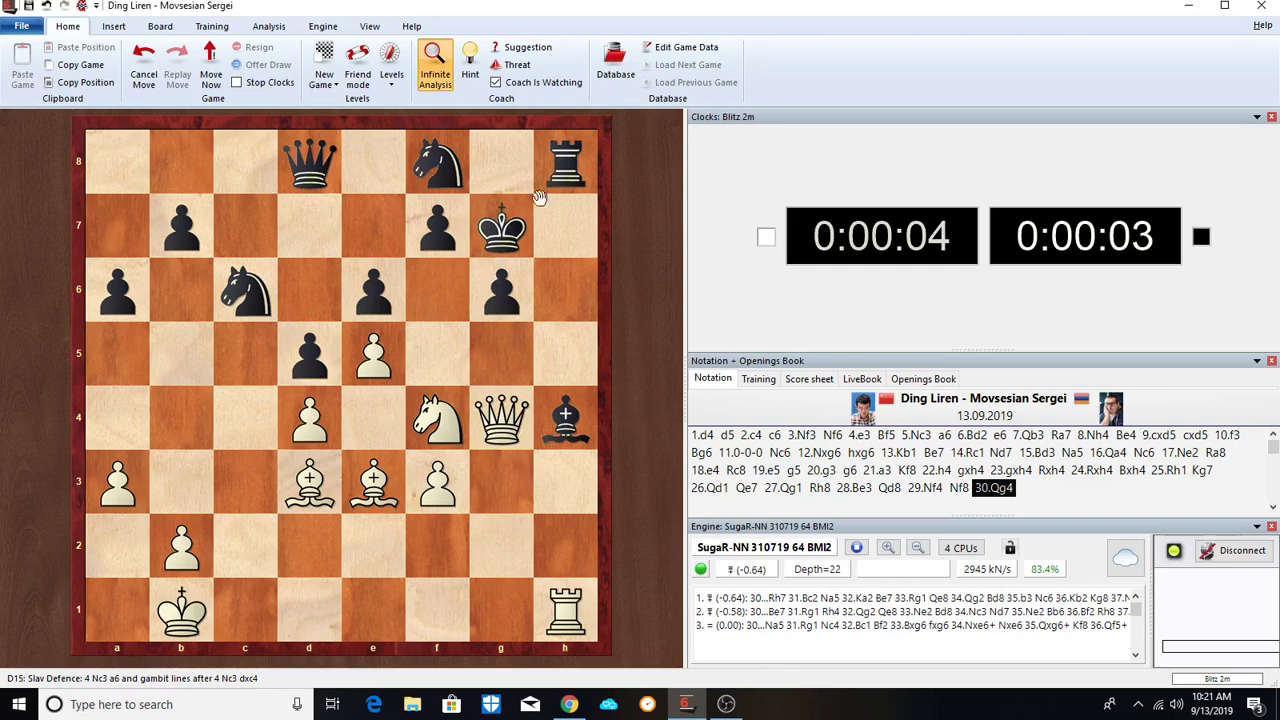
left_click_drag(565, 163, 567, 216)
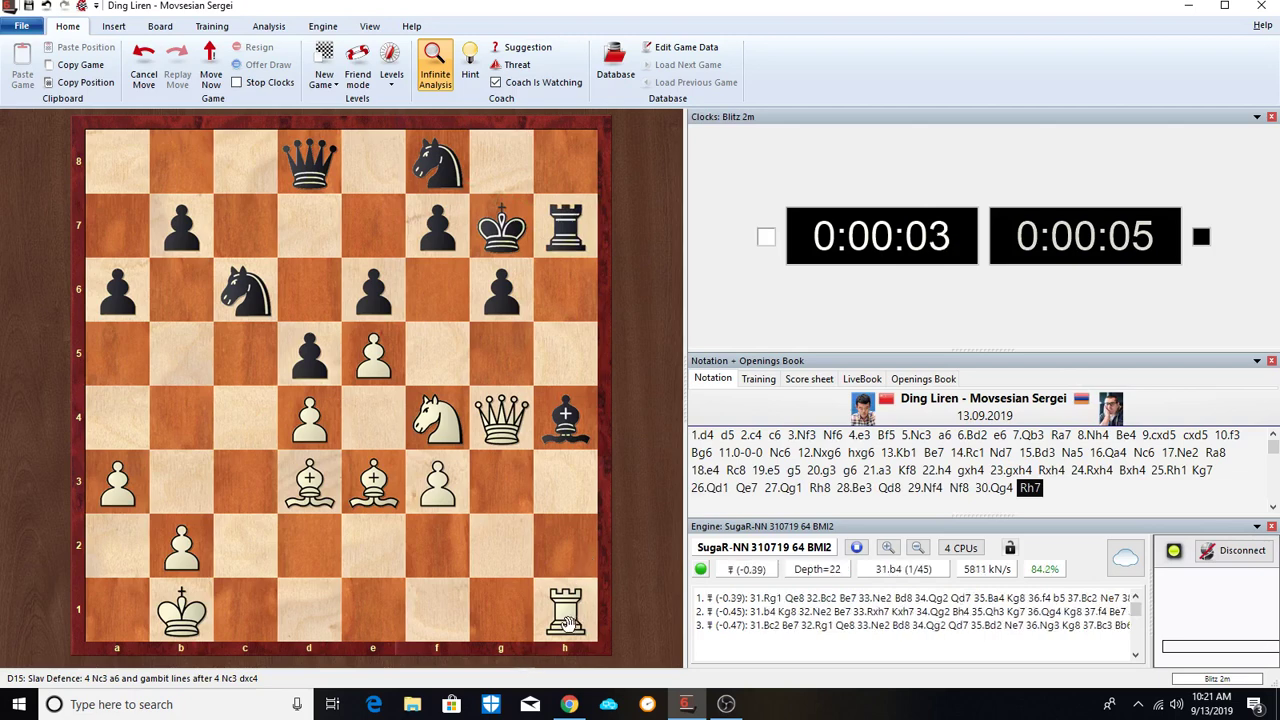
left_click_drag(567, 617, 501, 610)
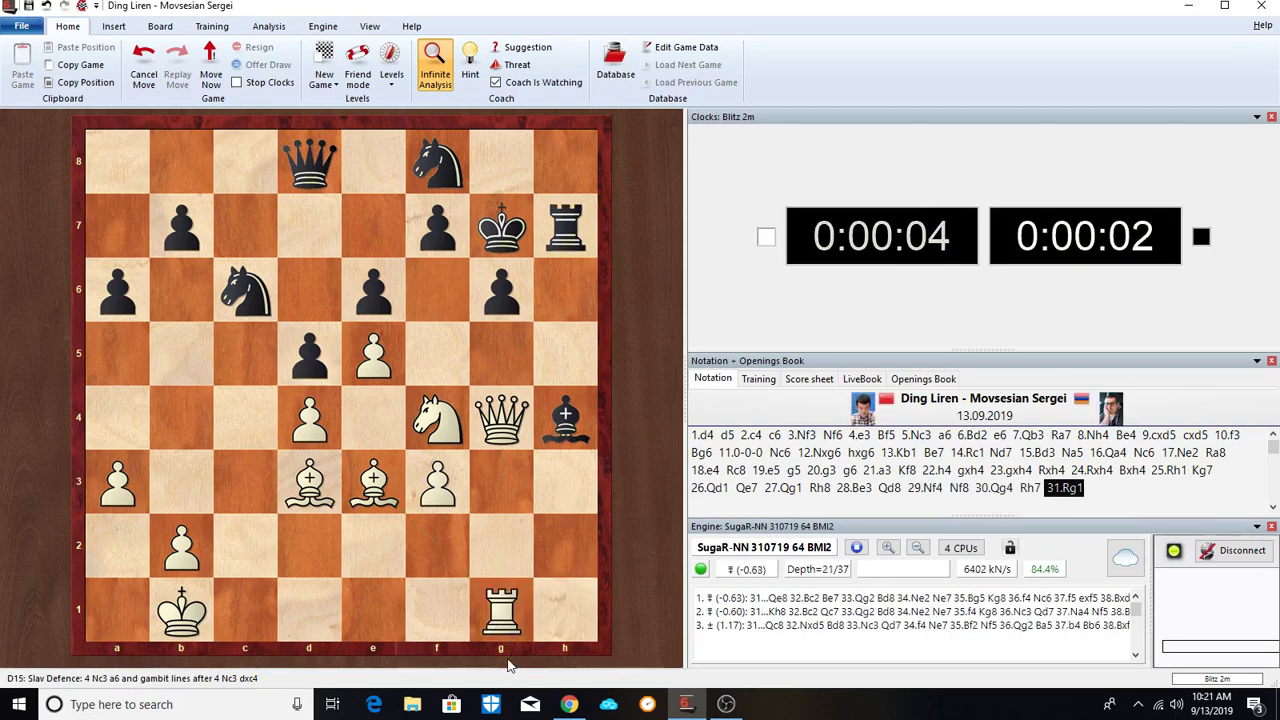
left_click_drag(503, 247, 566, 162)
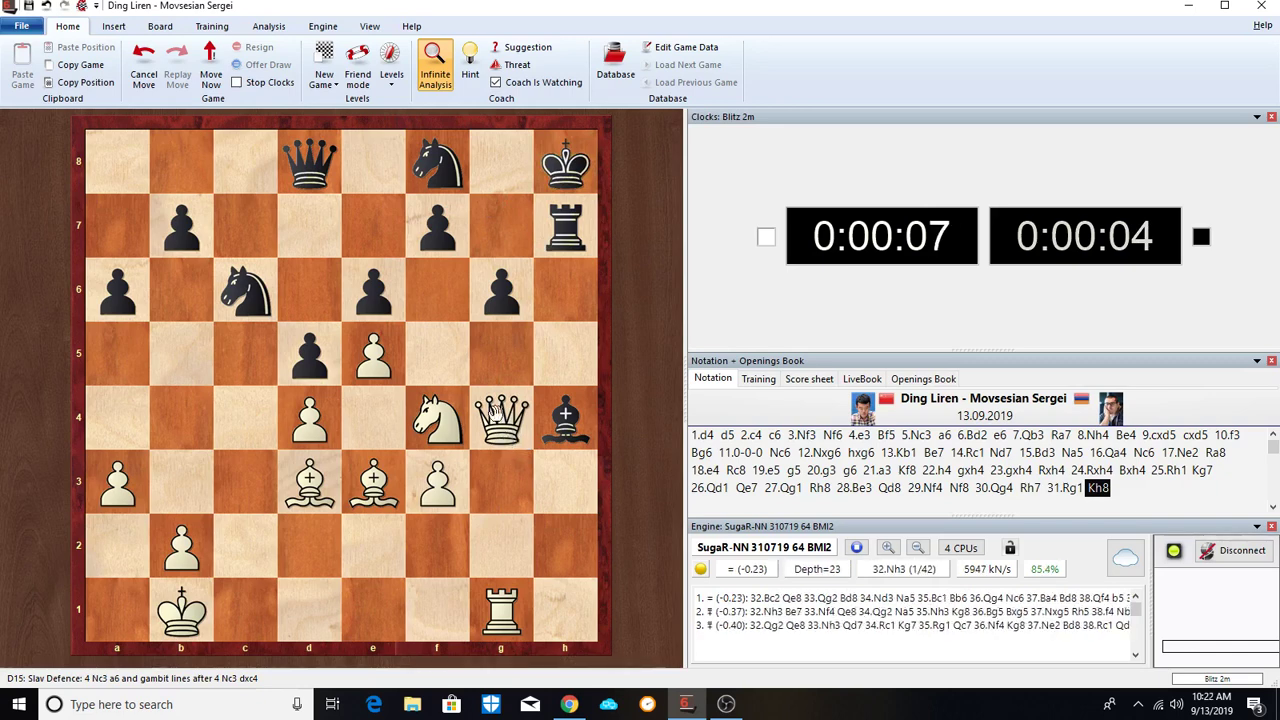
Add 32.Nh3 Qb6 33.Ng5 Bxg5 and return to the position after 33.Ng5
left_click_drag(455, 430, 570, 505)
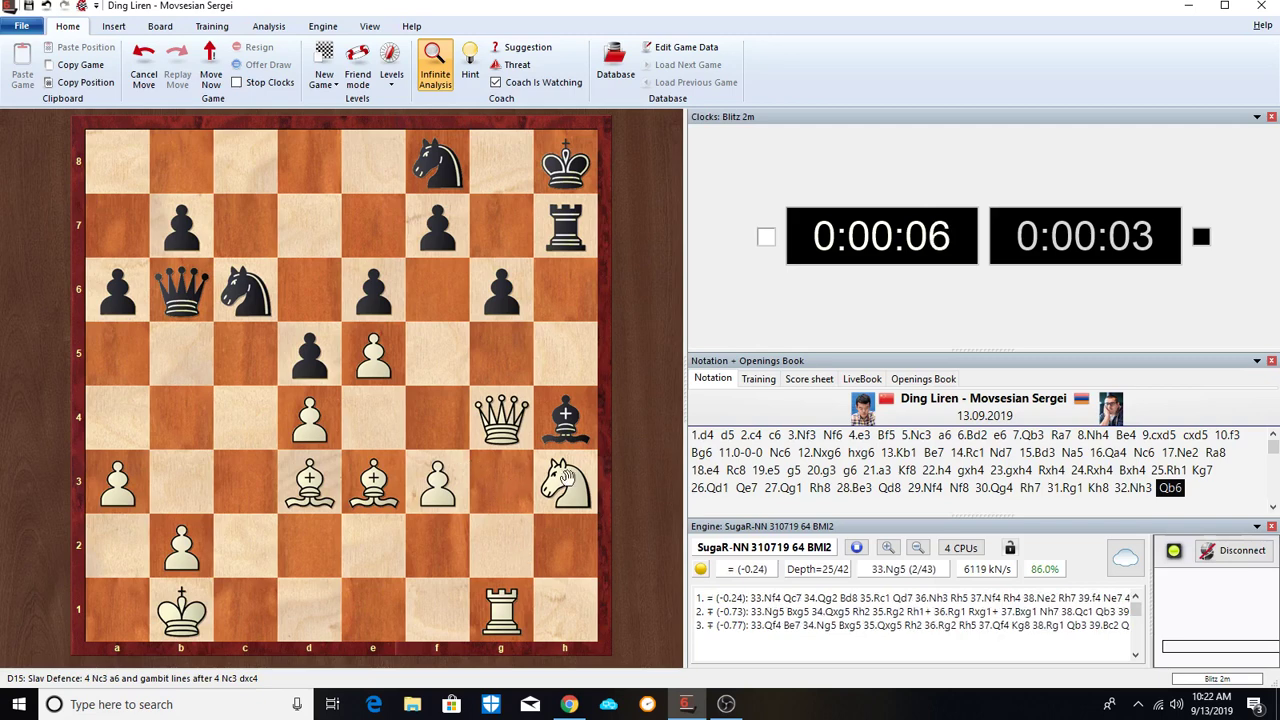
left_click_drag(566, 478, 502, 352)
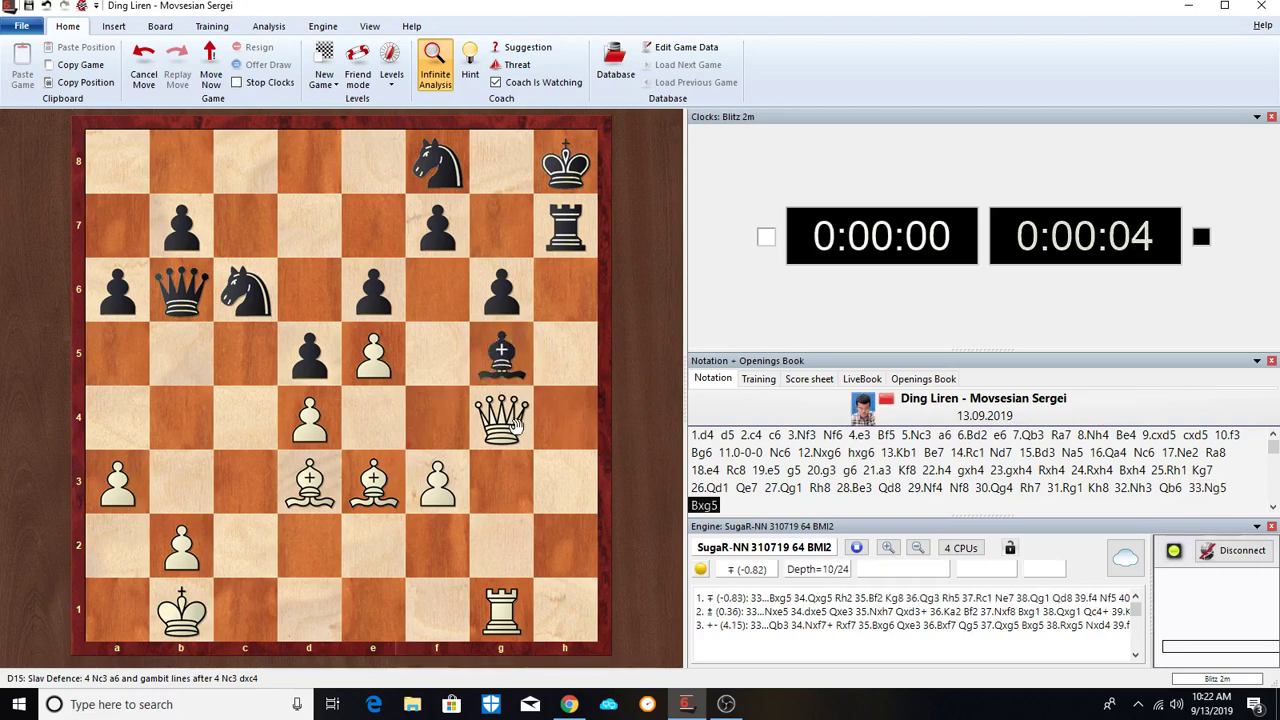
left_click(1168, 489)
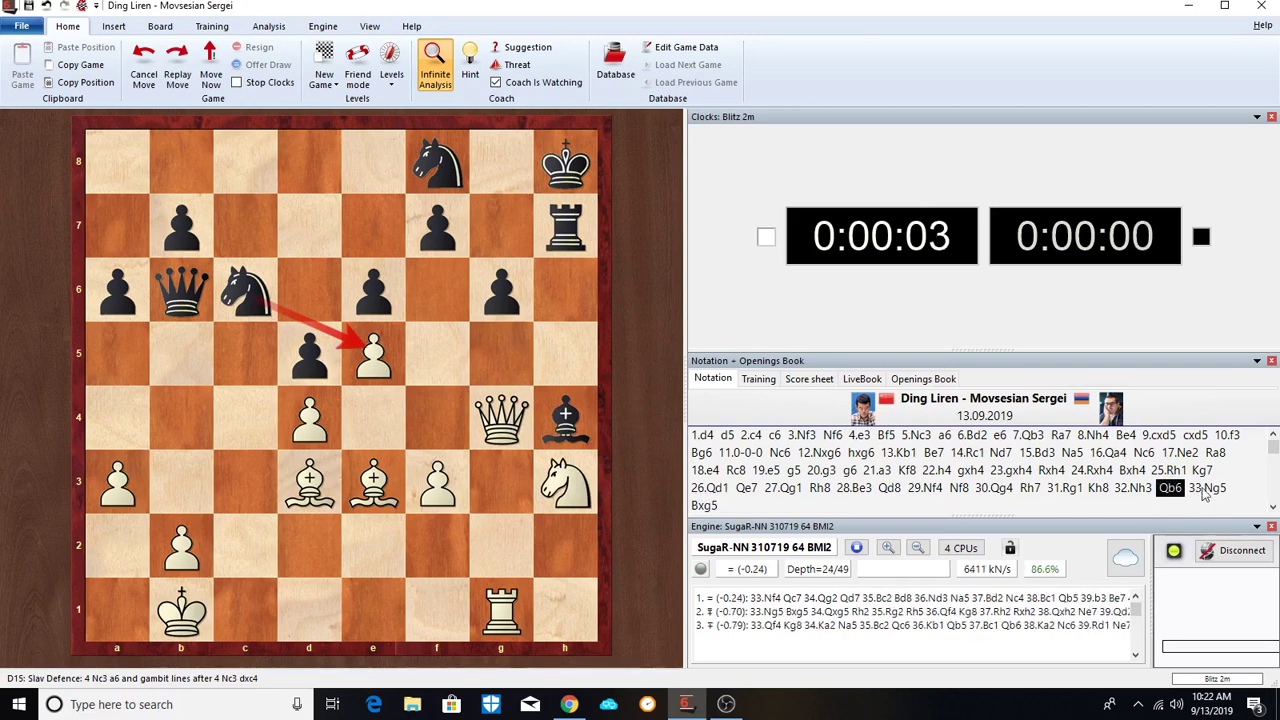
key("Right")
From 33...Bxg5, play 34.Qxg5 Kg8 35.Qf4 Qb3 36.Bc2 Qb5 37.Qf6
left_click(705, 507)
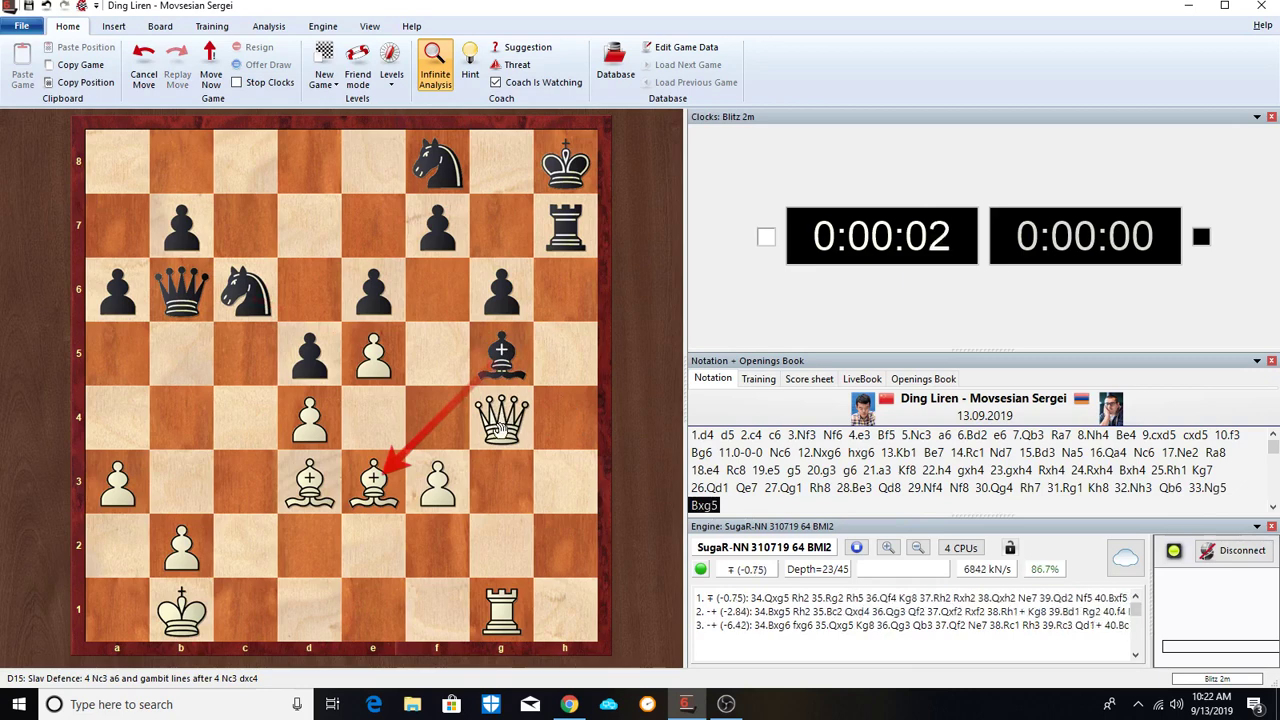
left_click_drag(499, 424, 501, 370)
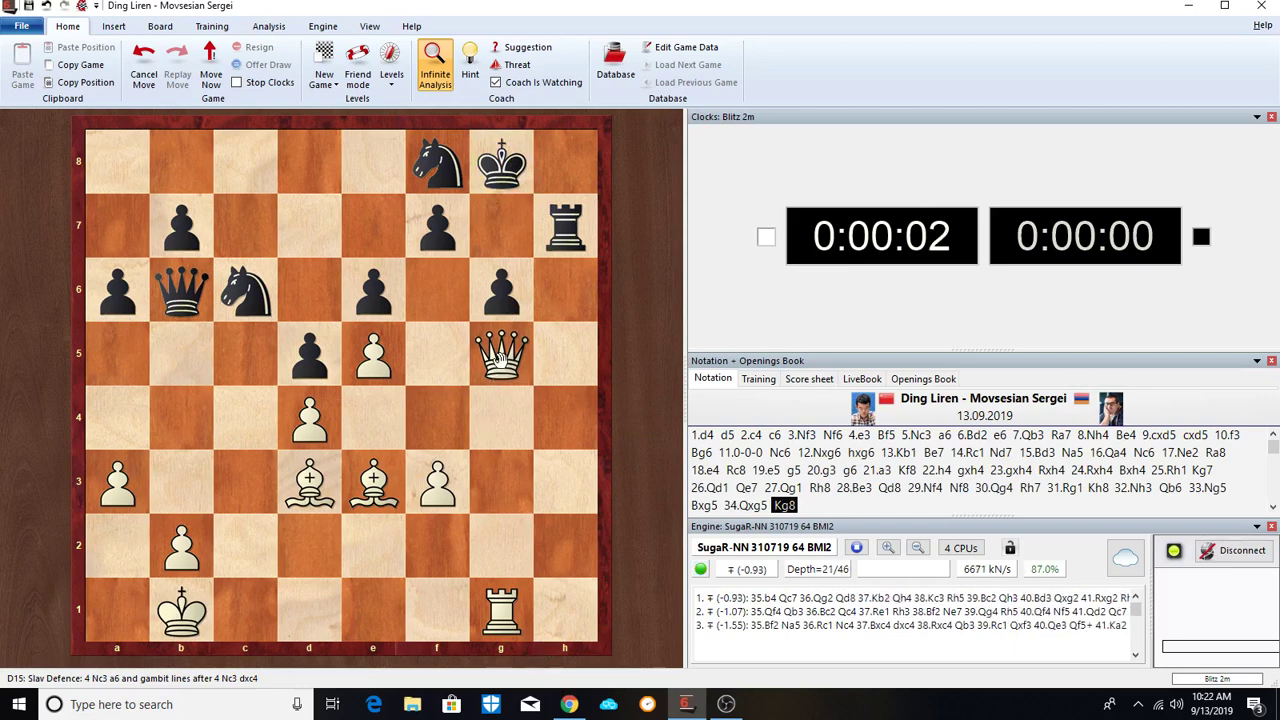
left_click_drag(500, 360, 437, 416)
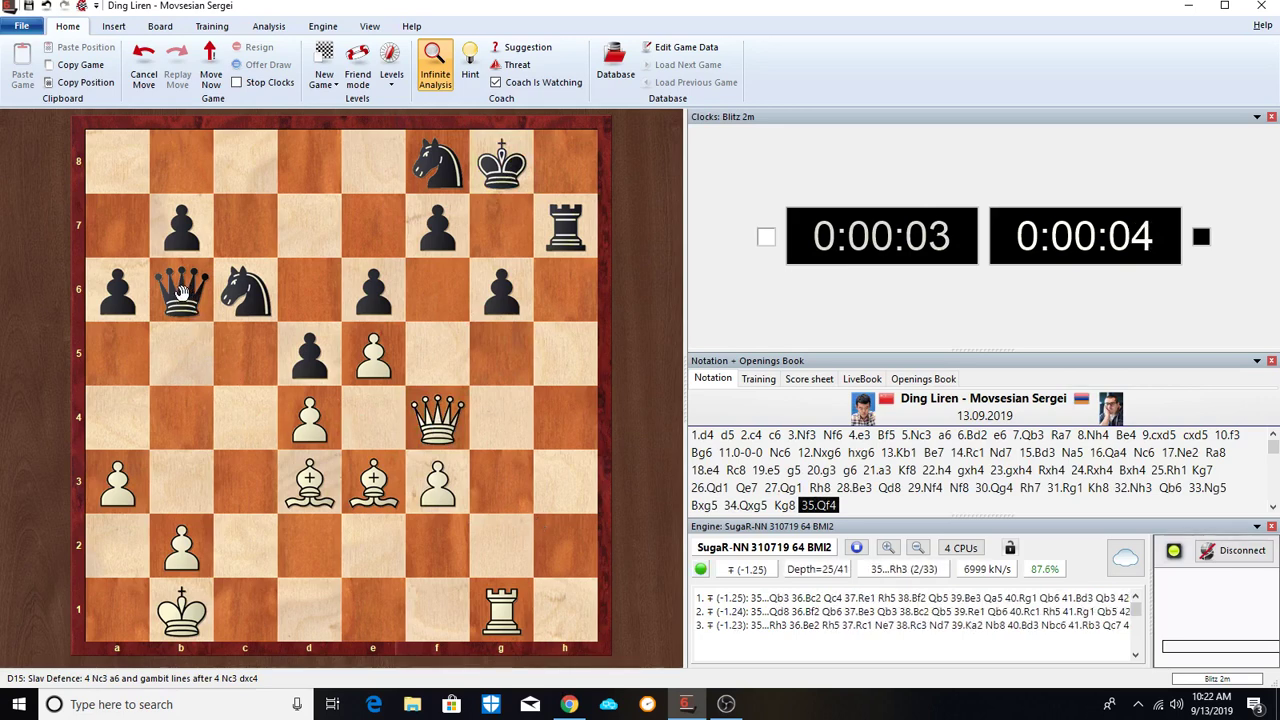
left_click_drag(181, 295, 182, 480)
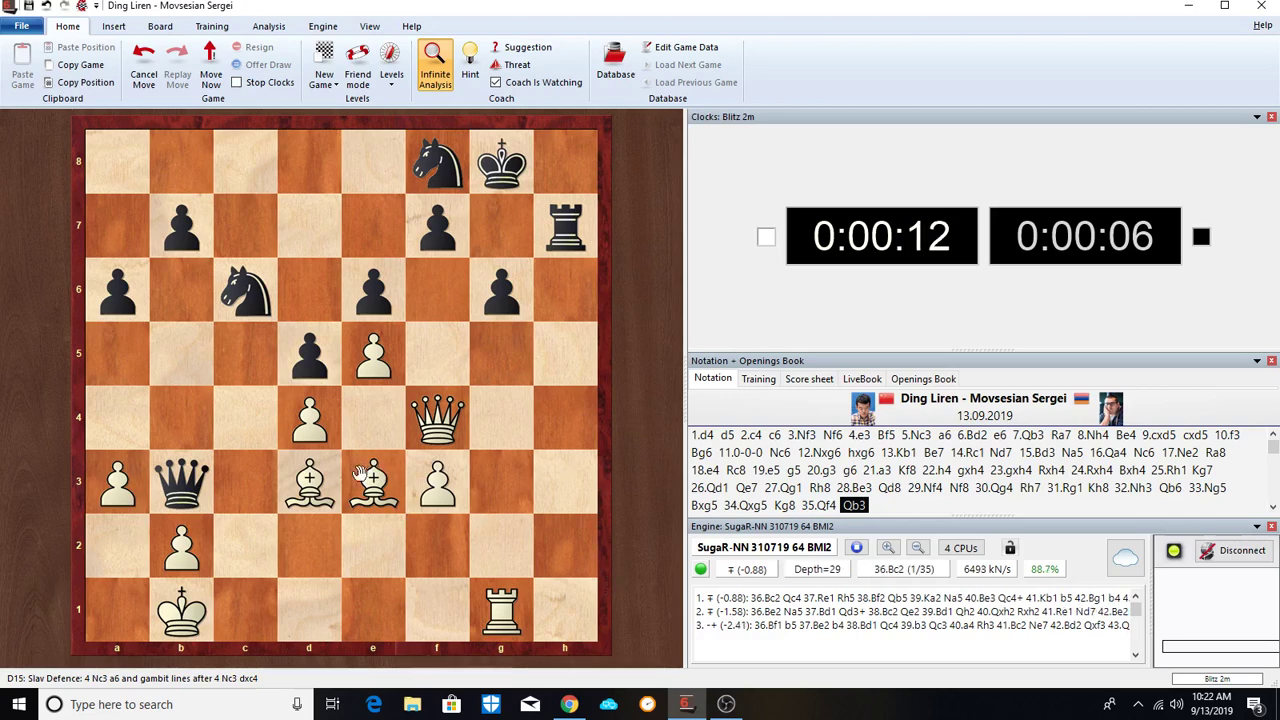
left_click_drag(310, 482, 250, 550)
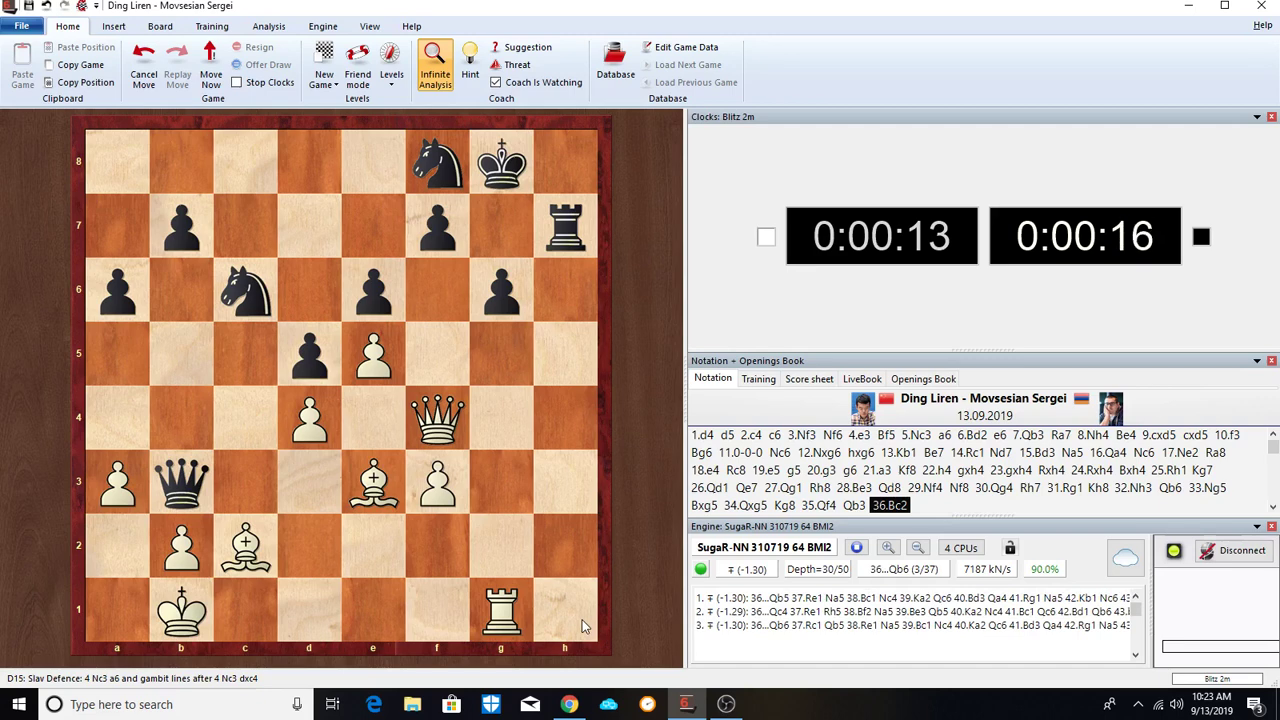
left_click_drag(182, 481, 180, 354)
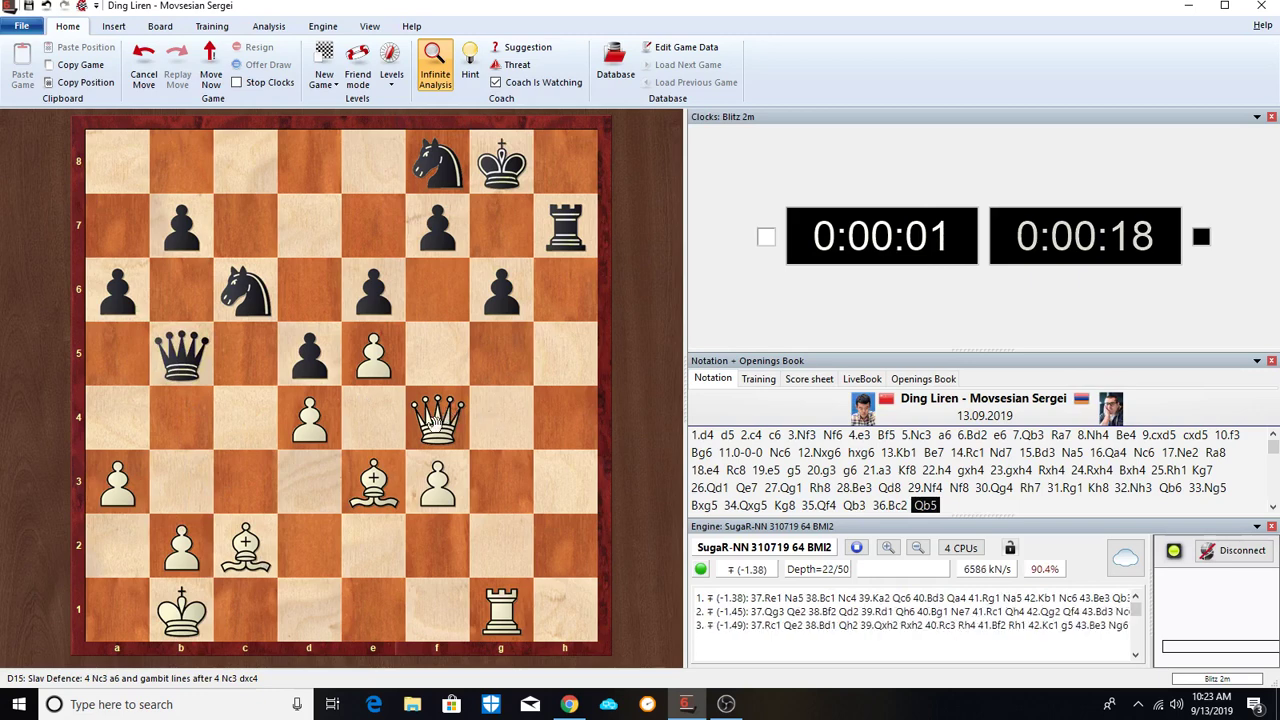
left_click_drag(435, 420, 437, 290)
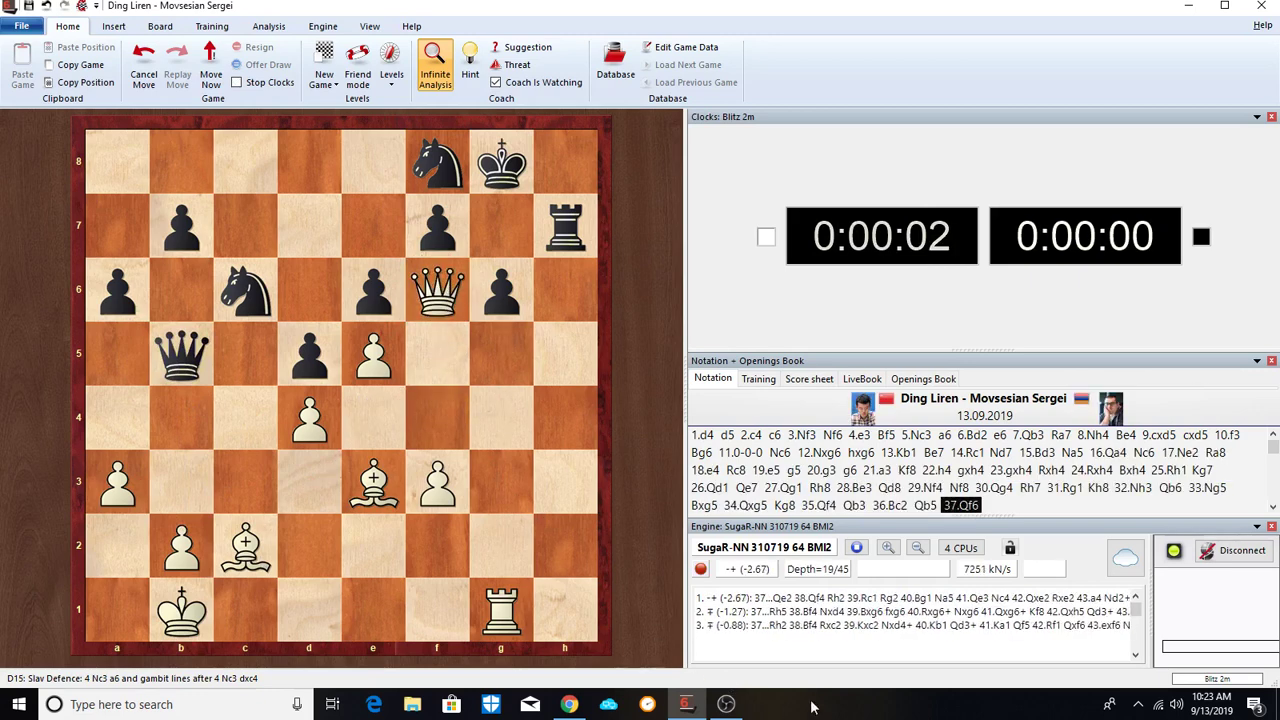
Record 37...Na5 after 37.Qf6, then go back and try 37...Qe2 instead
left_click(925, 505)
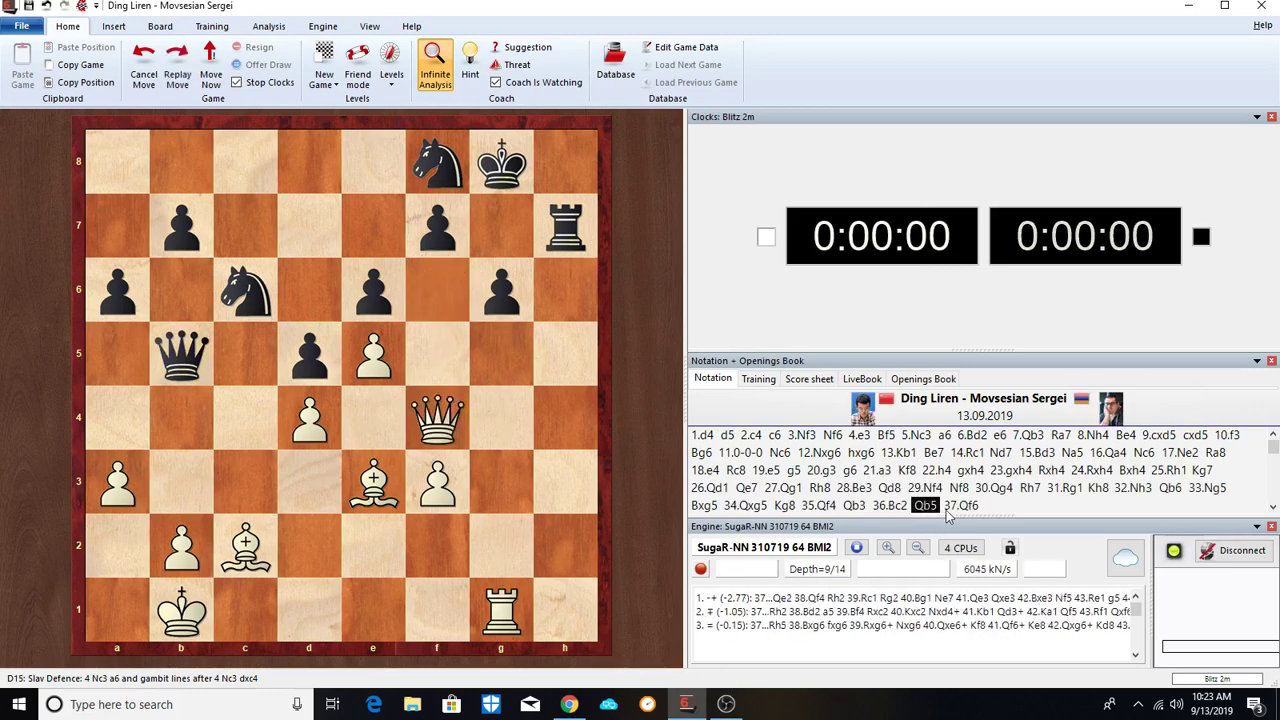
left_click(962, 506)
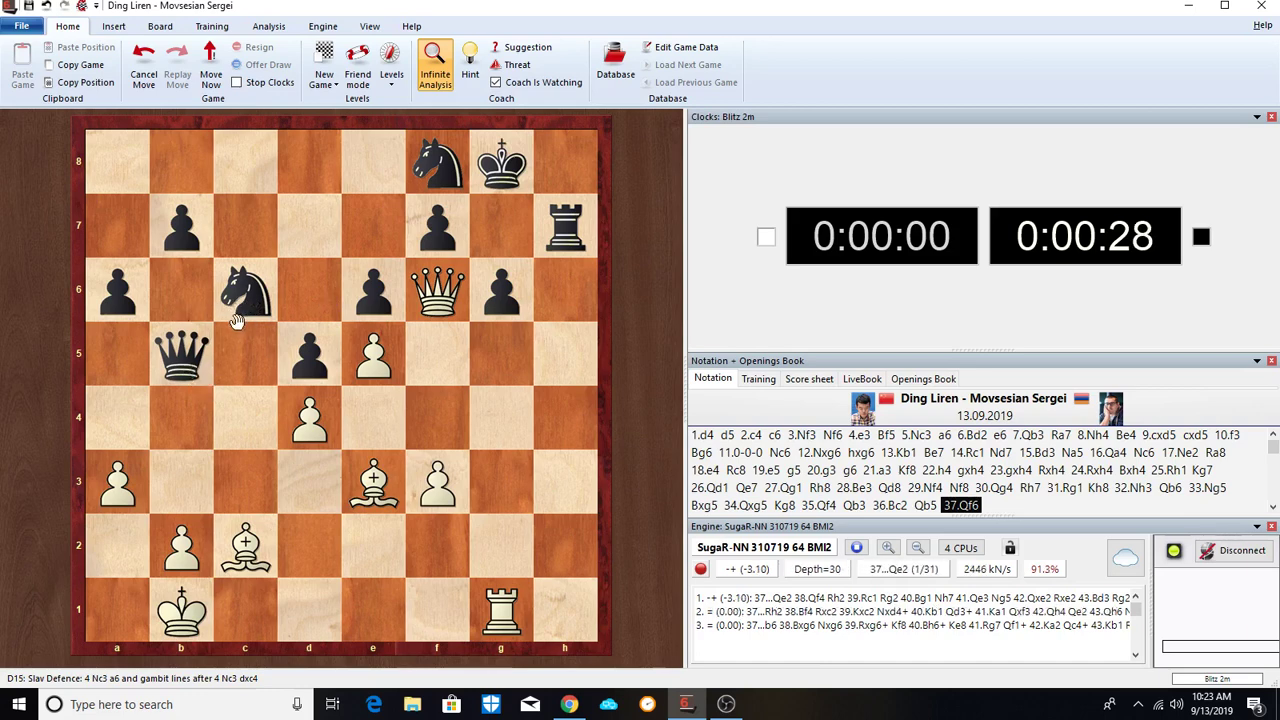
left_click_drag(245, 303, 118, 355)
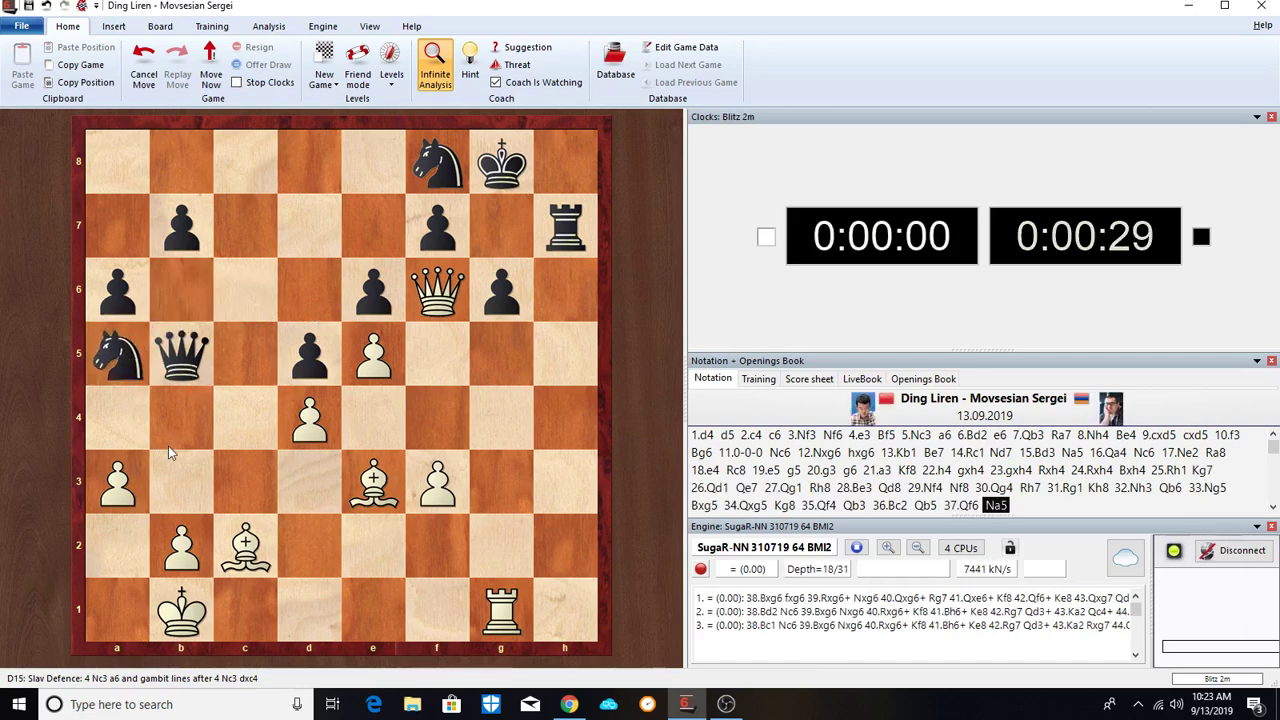
left_click(961, 505)
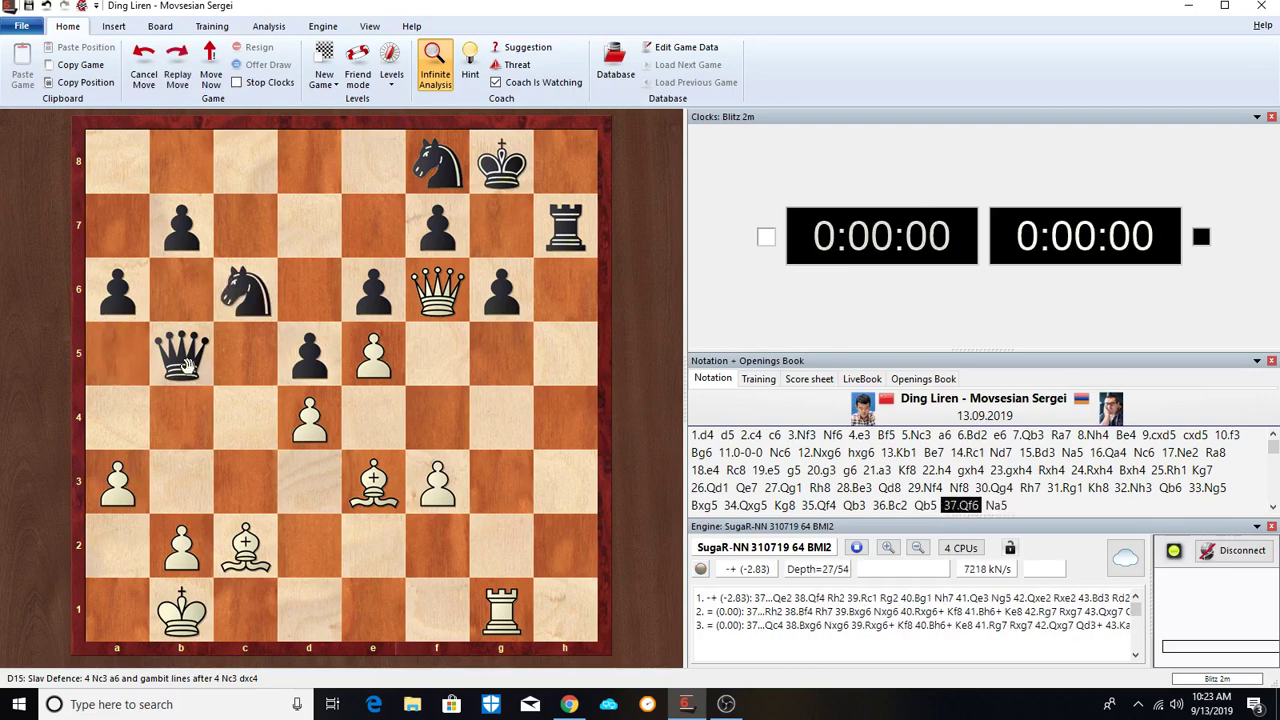
left_click_drag(181, 352, 373, 543)
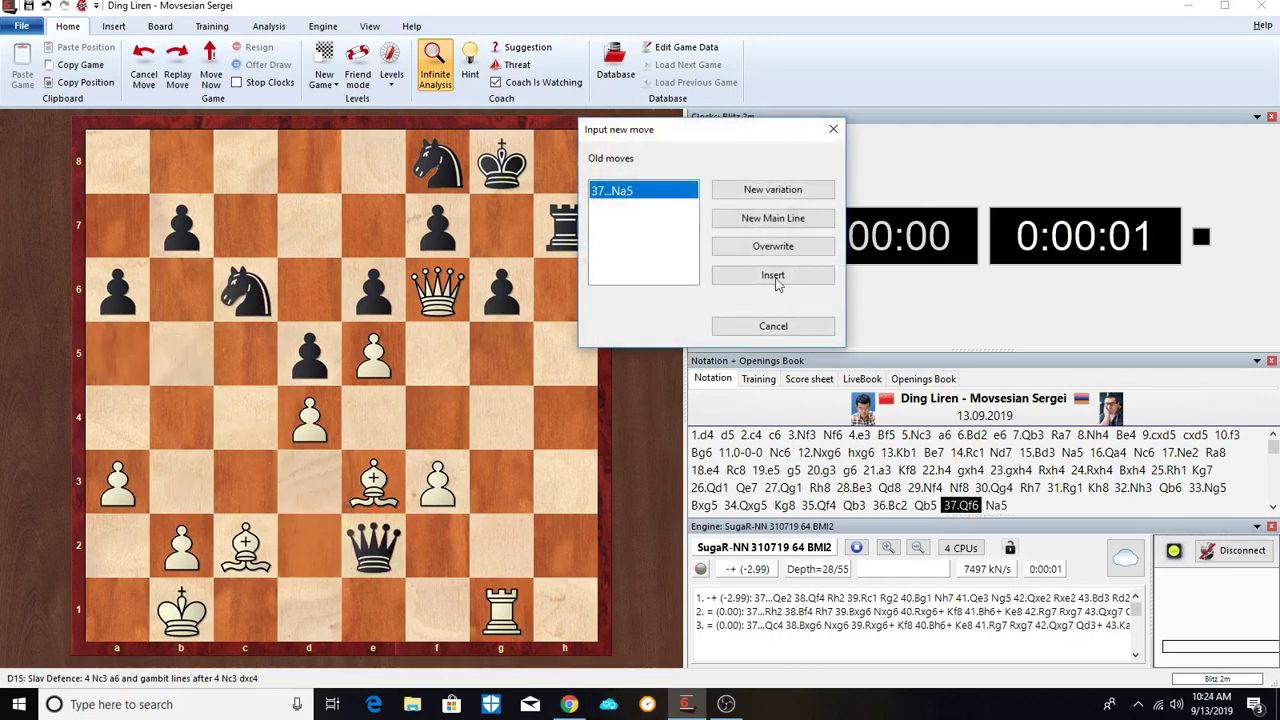
Save 37...Qe2 as a new variation, then compare its position with the game move 37...Na5
left_click(757, 192)
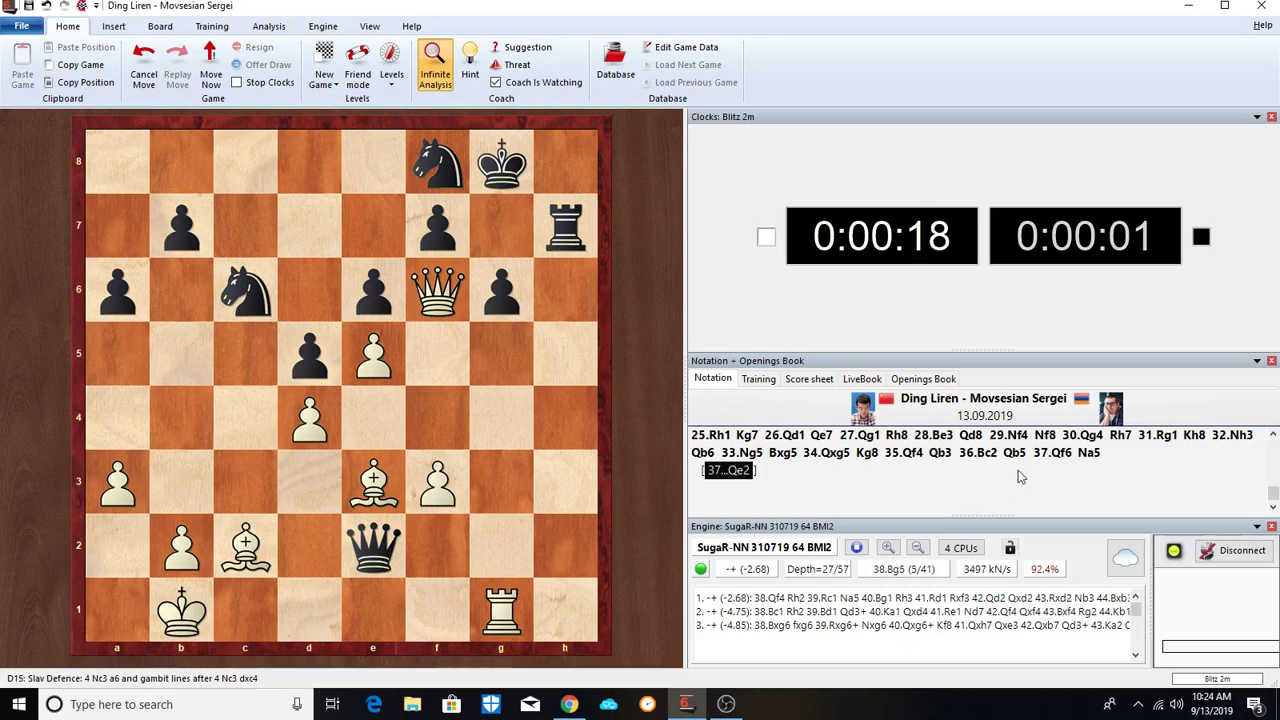
left_click(1089, 453)
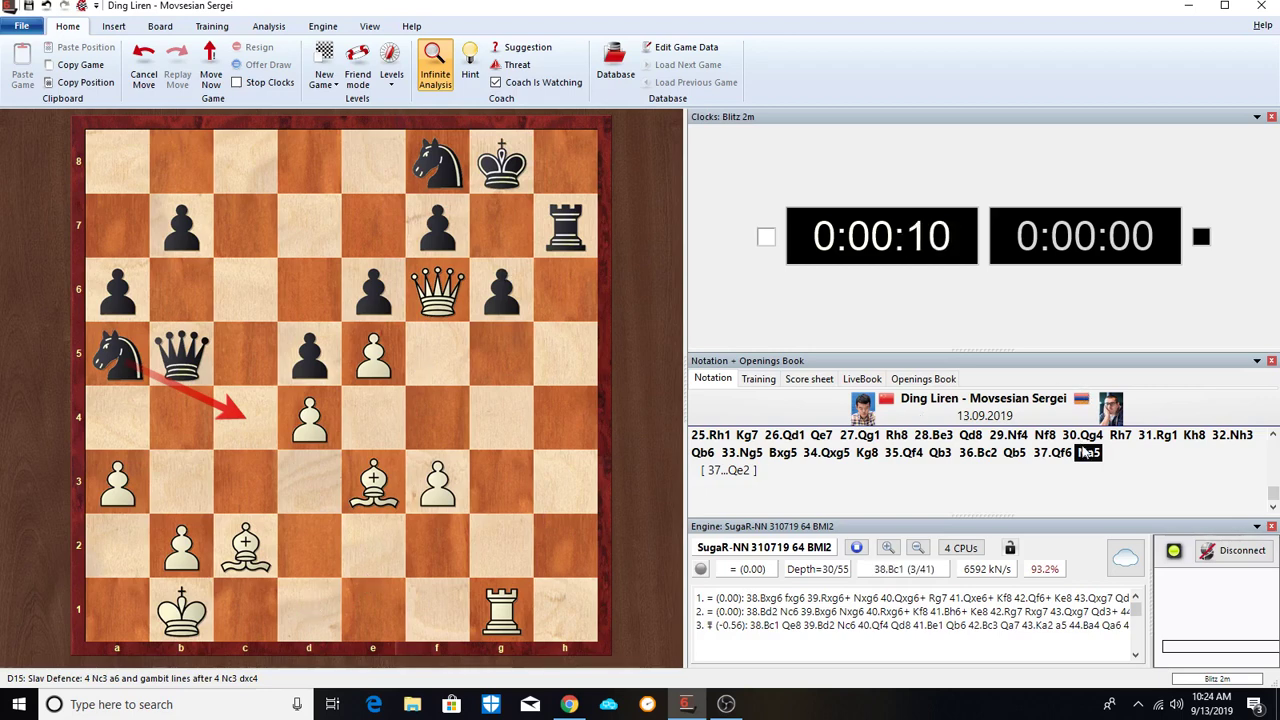
left_click(732, 471)
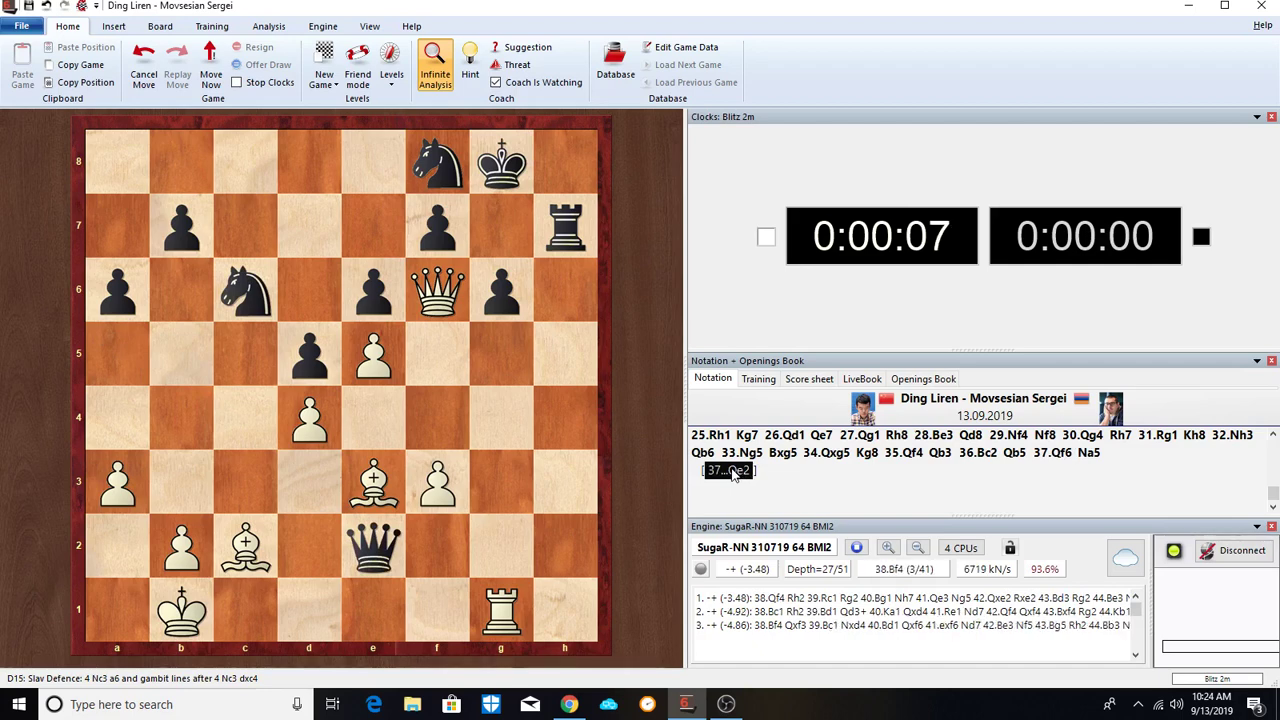
left_click(1089, 453)
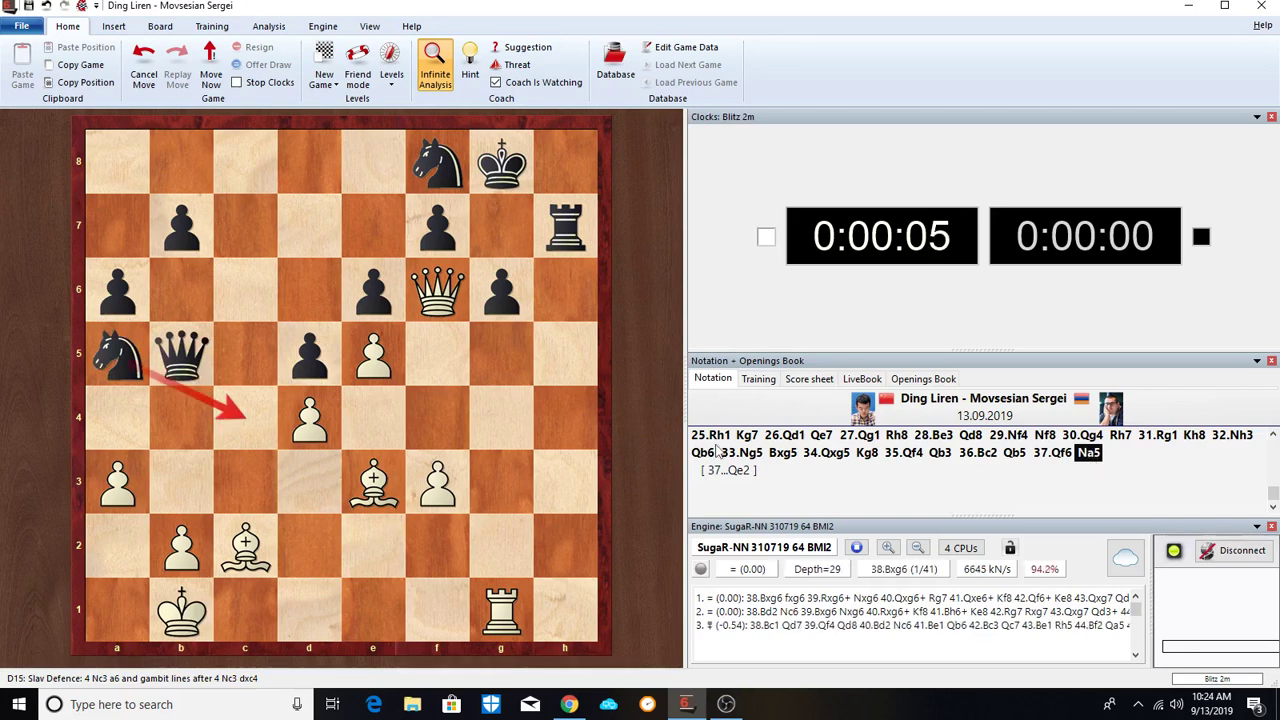
Play the sacrifice 38.Bxg6 fxg6 39.Rxg6+ Nxg6, ending with 41.Qf6+ Rg7 blocking the check
left_click_drag(245, 555, 501, 285)
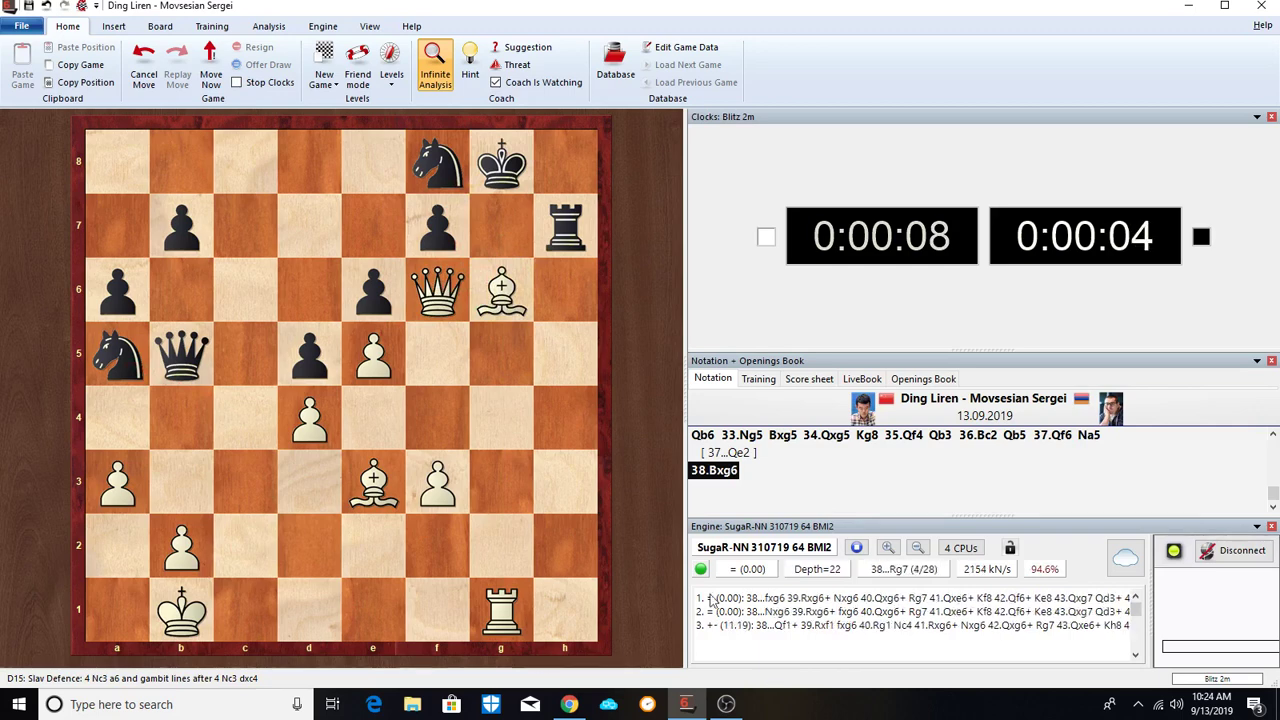
left_click_drag(437, 225, 503, 313)
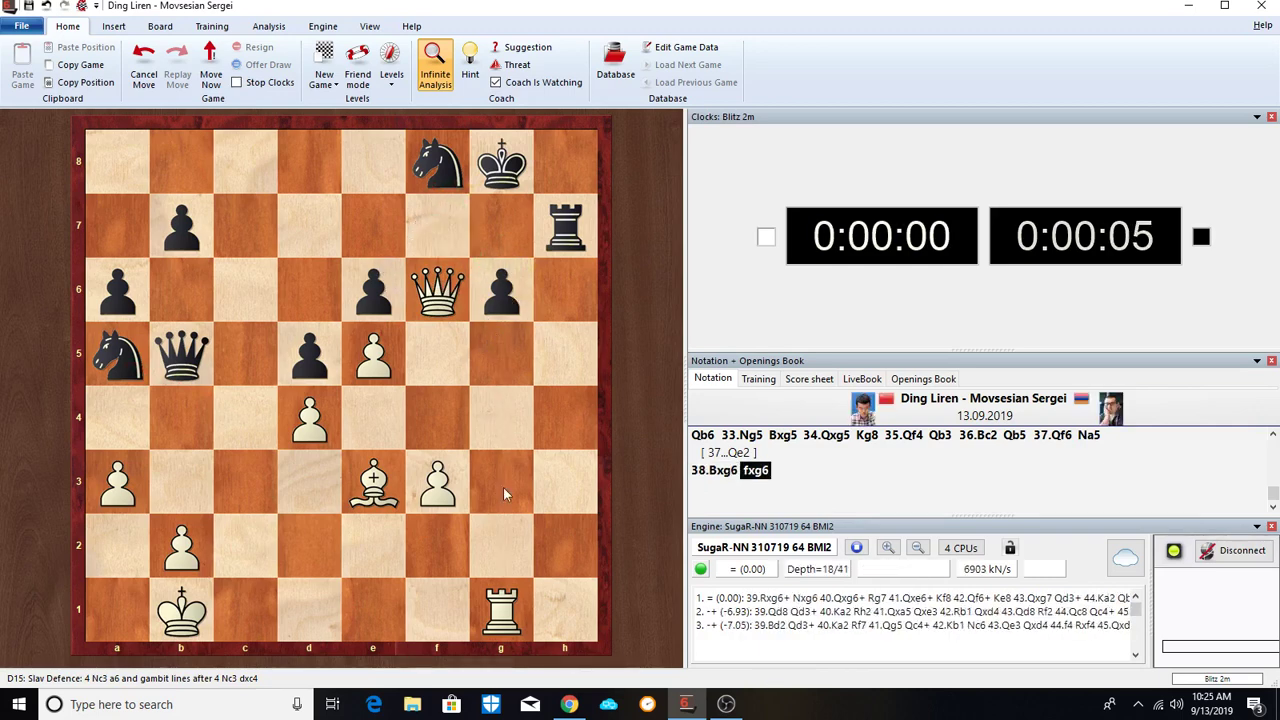
left_click_drag(501, 605, 502, 290)
left_click_drag(441, 165, 502, 292)
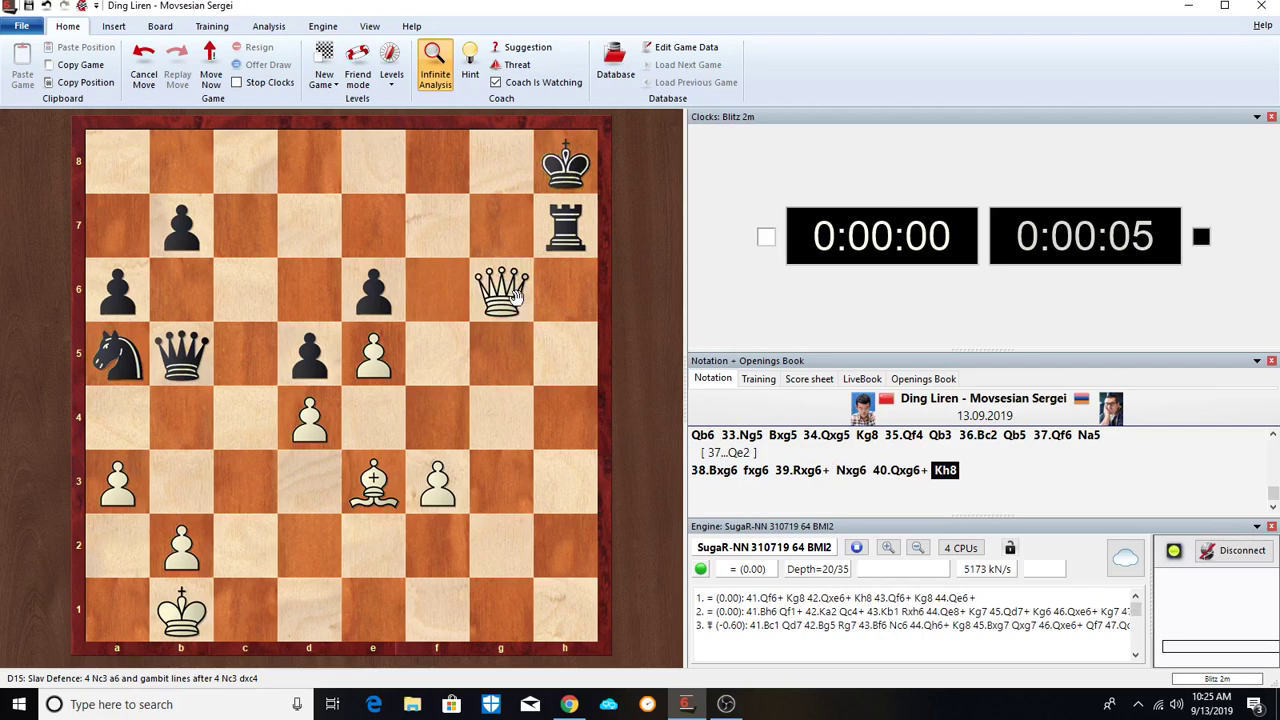
left_click_drag(517, 292, 437, 290)
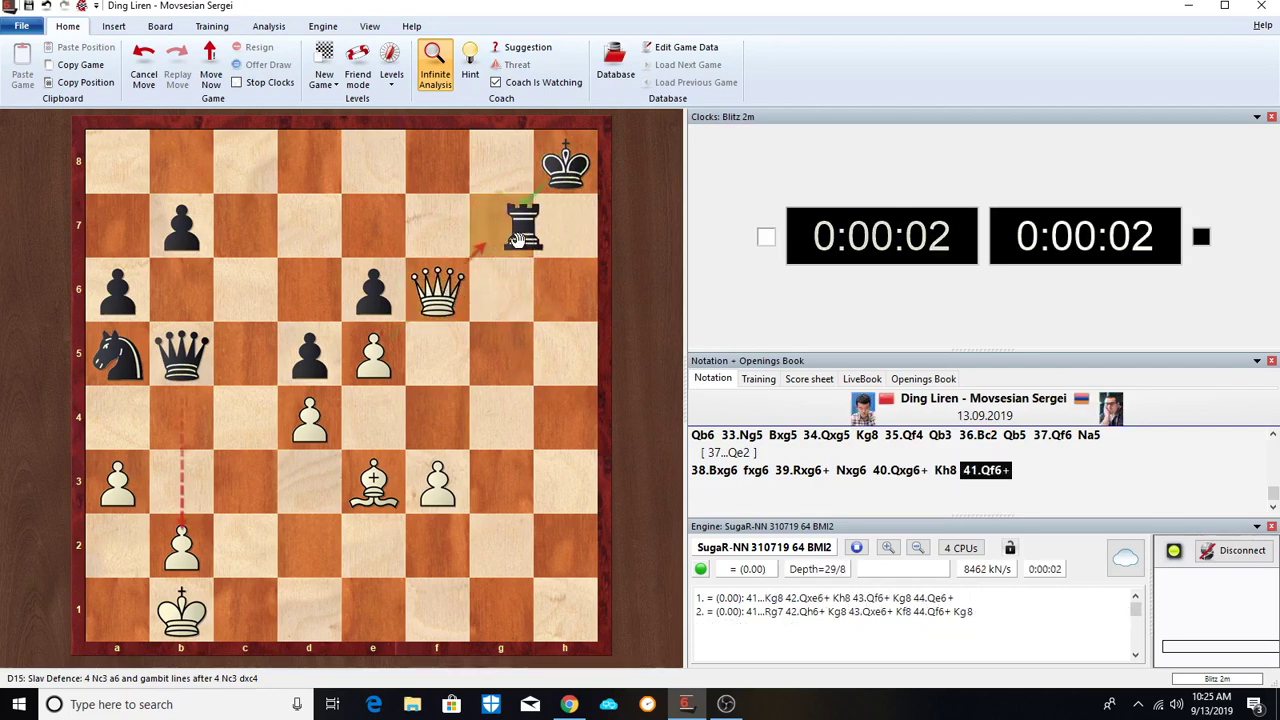
left_click_drag(517, 238, 503, 245)
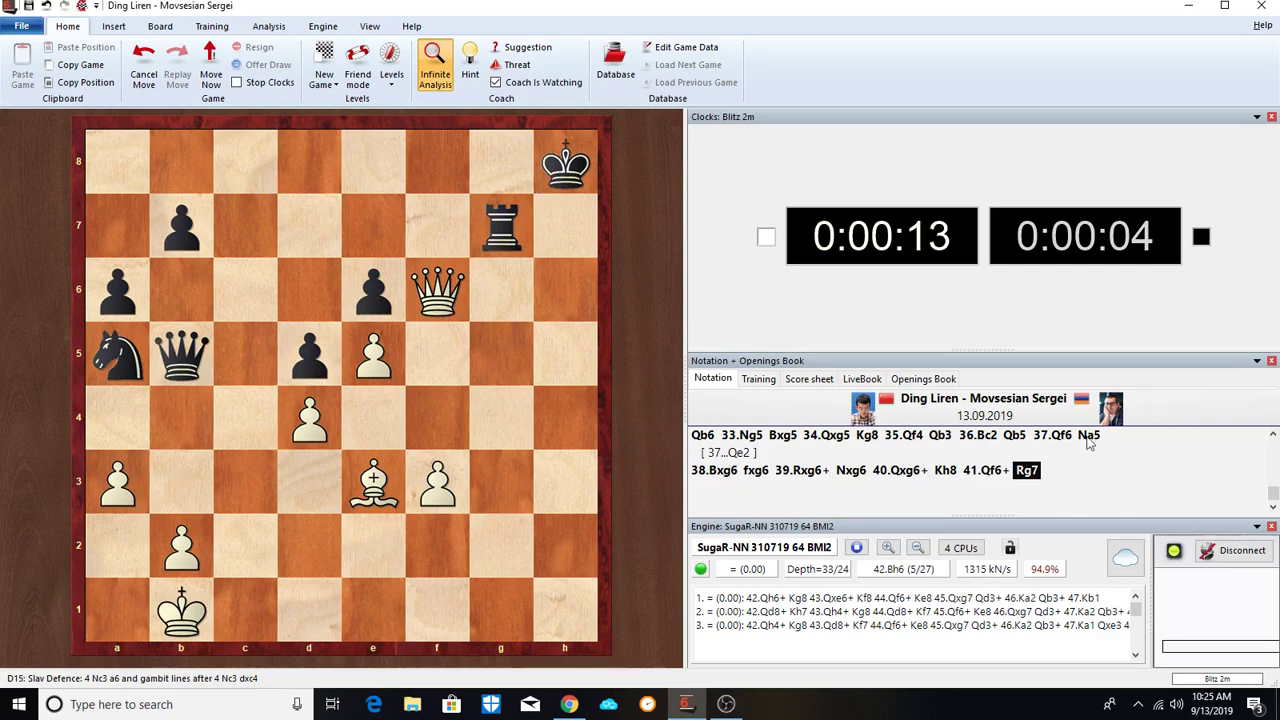
From 37...Qe2, enter 38.Qf4 Rh2 39.Rc1 Rg2 40.Bg1 Nh7 41.Qe3, with the engine at −3.79
left_click(730, 453)
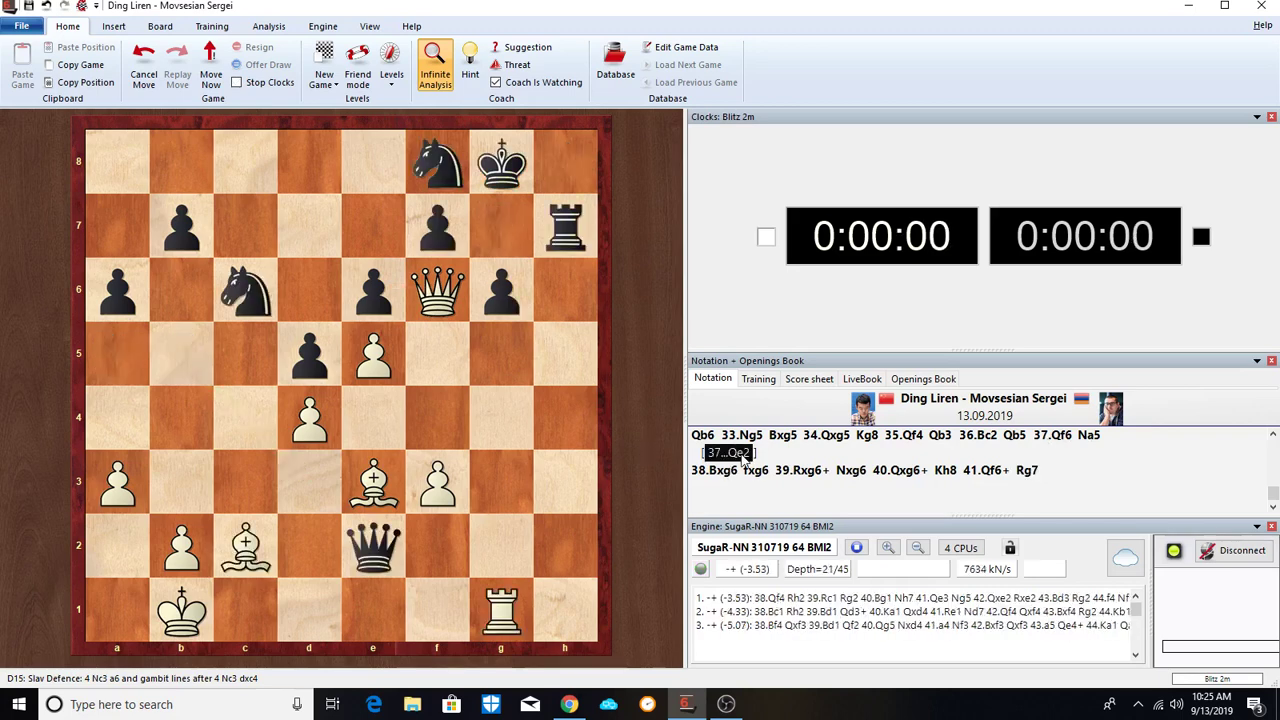
left_click_drag(437, 290, 437, 416)
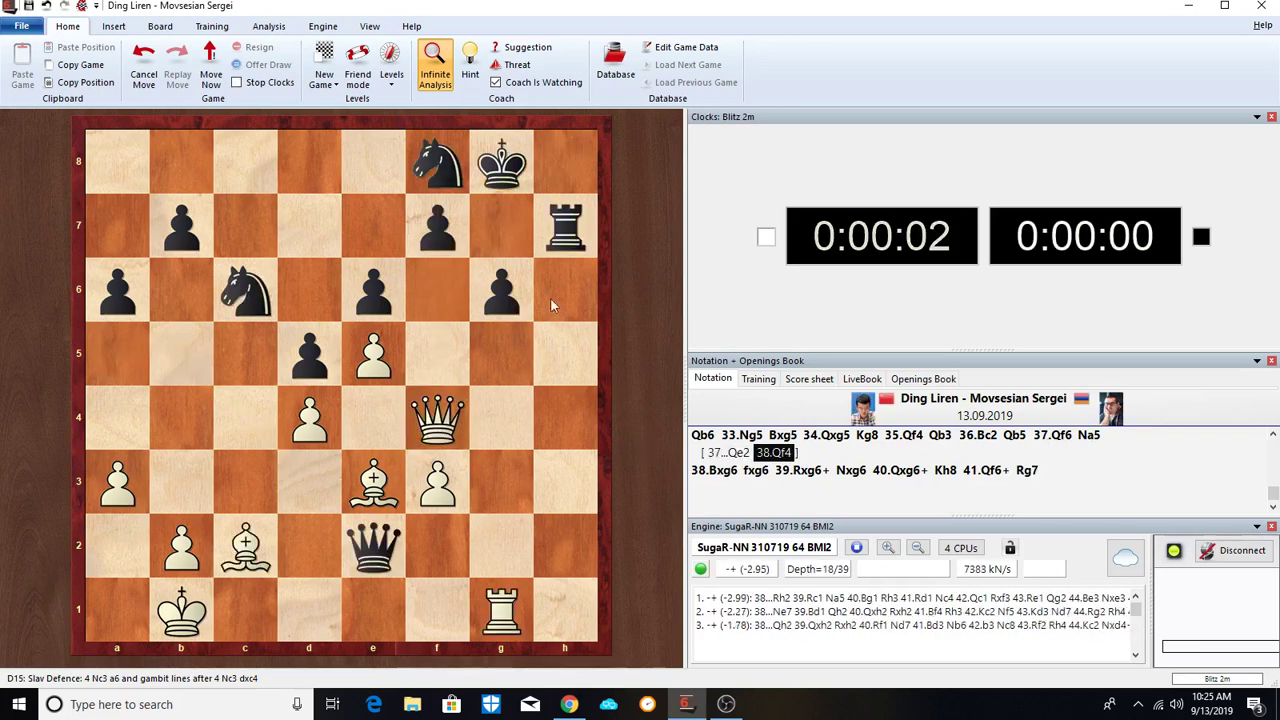
left_click_drag(565, 228, 565, 545)
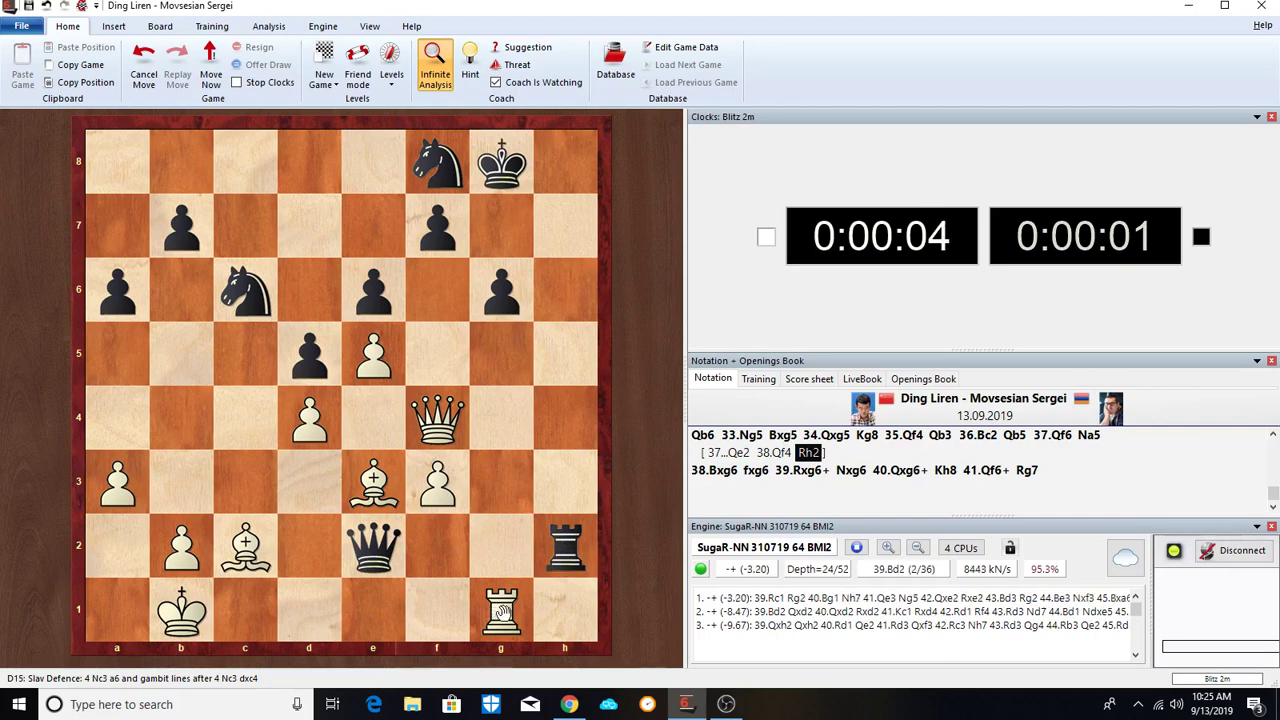
left_click_drag(500, 610, 245, 610)
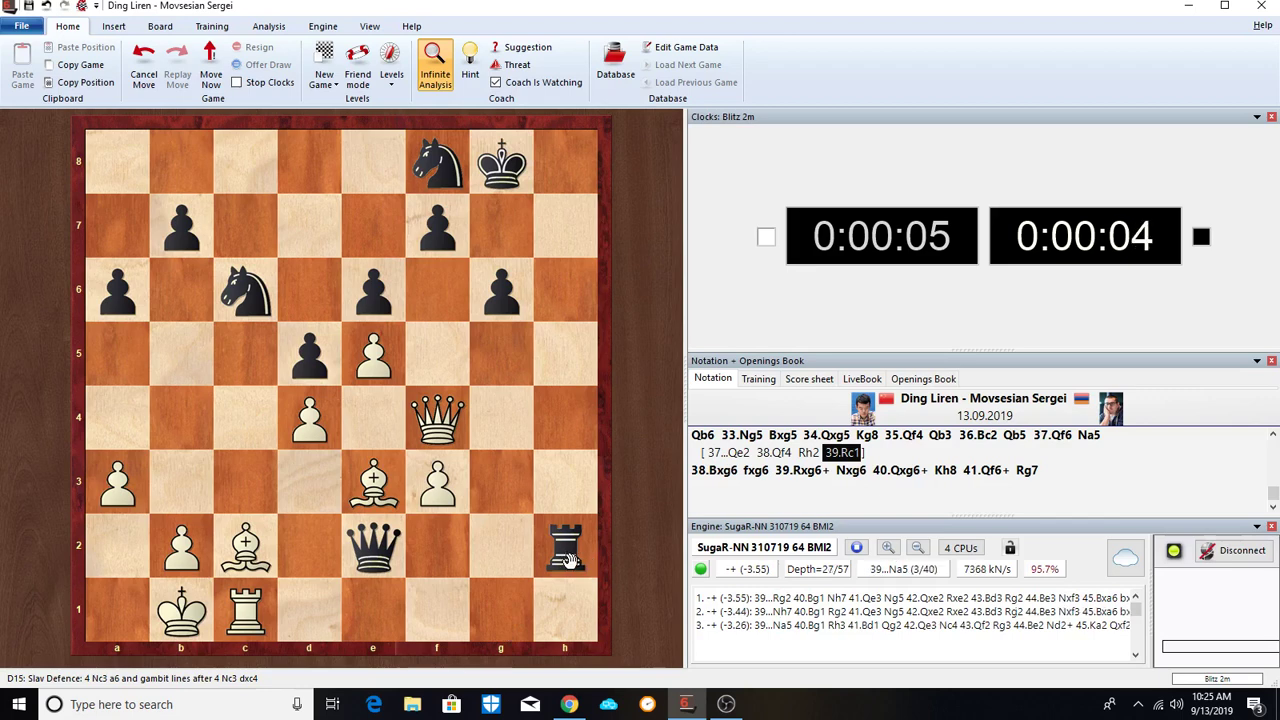
left_click_drag(567, 560, 501, 548)
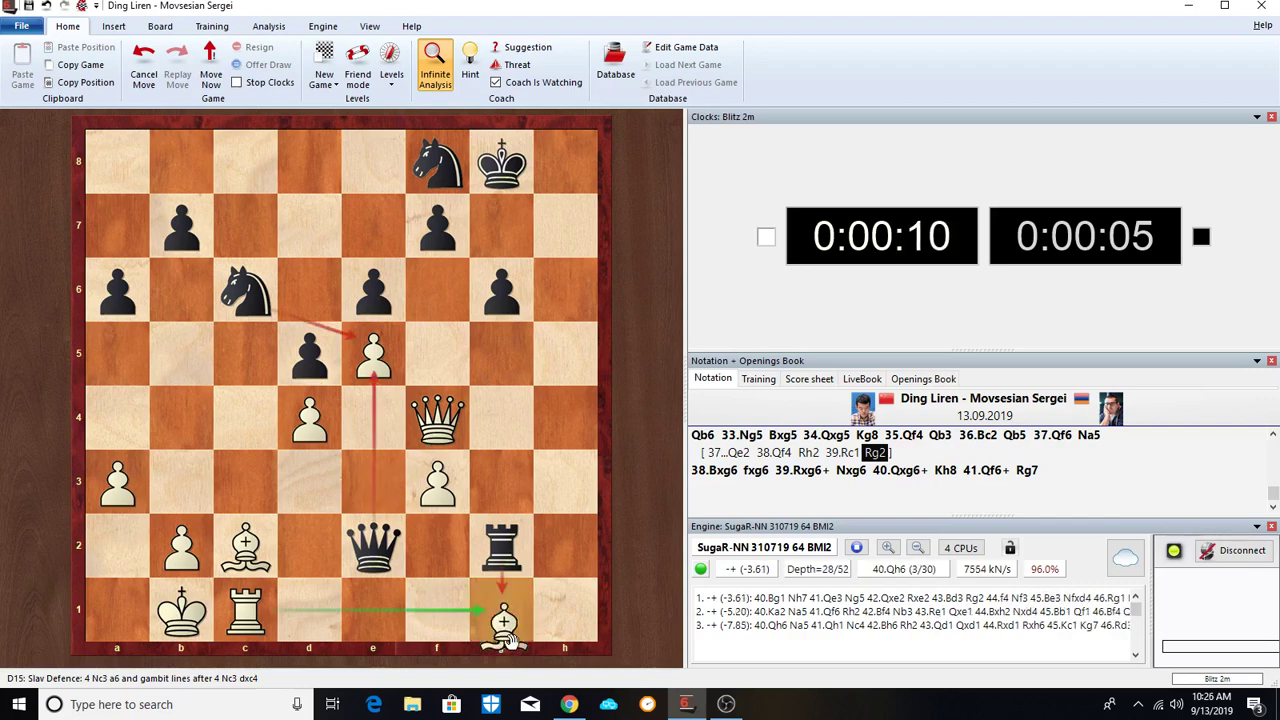
left_click_drag(508, 641, 506, 618)
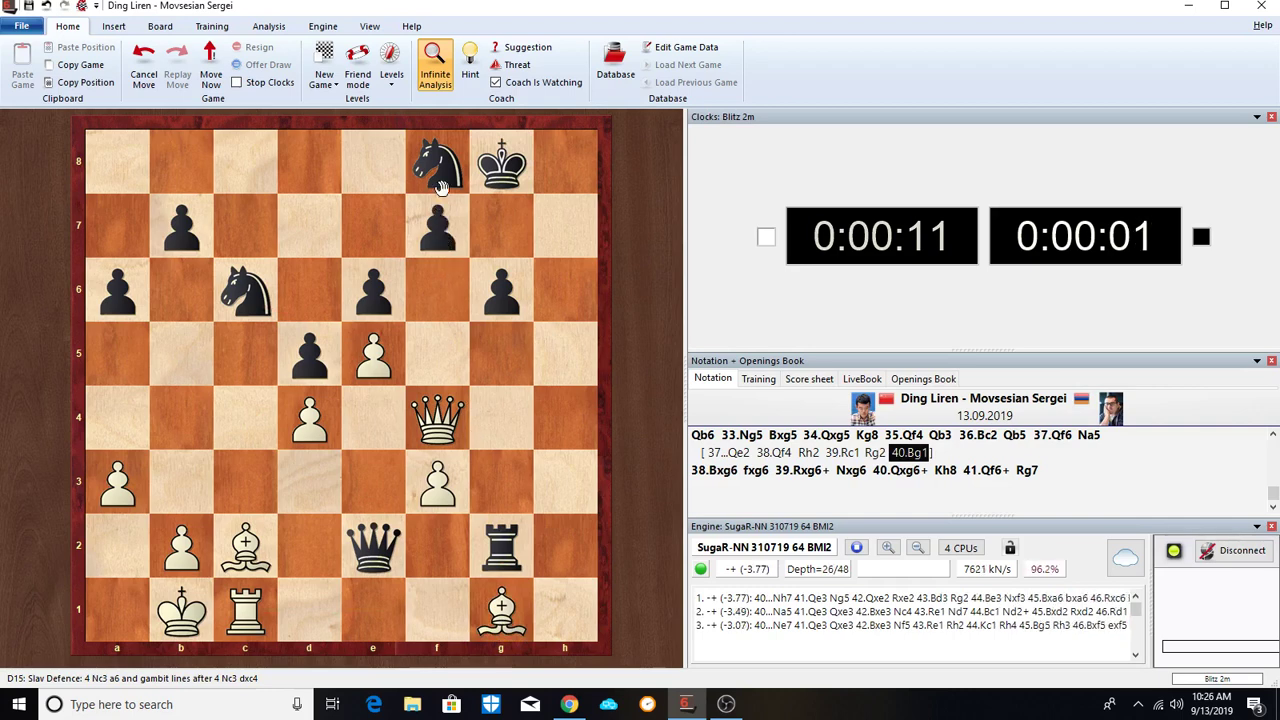
left_click_drag(437, 165, 566, 234)
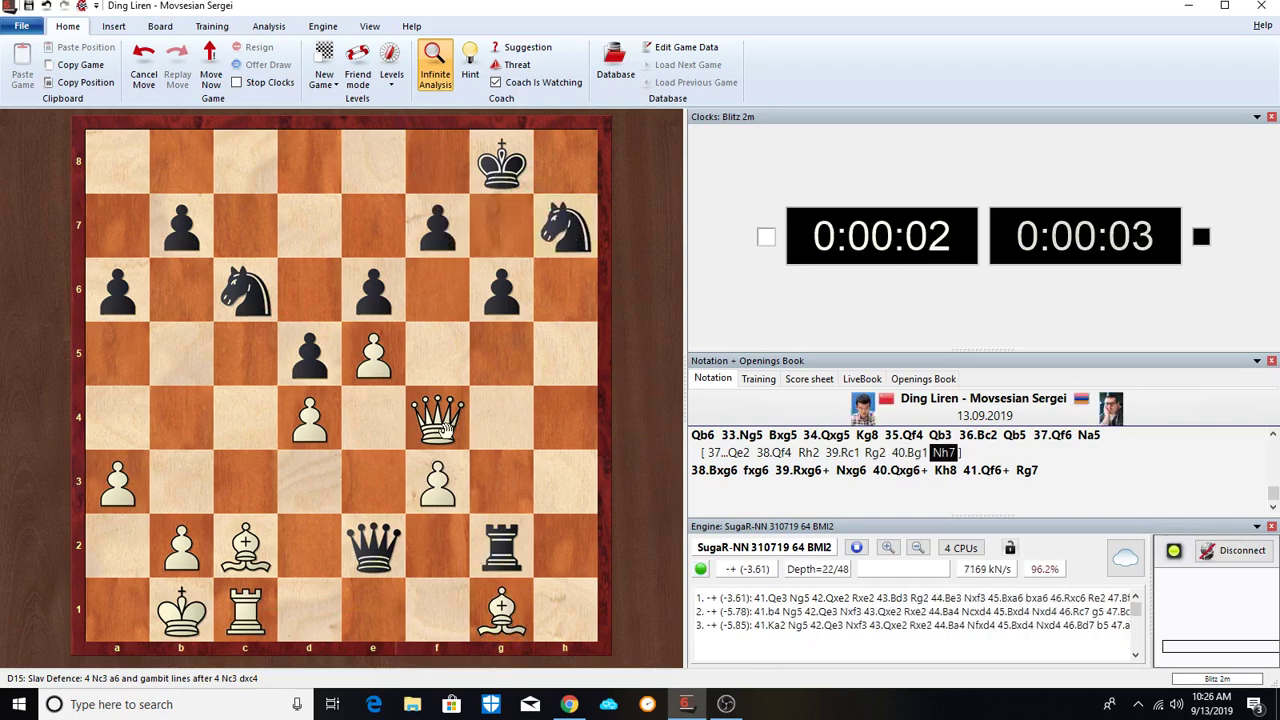
left_click_drag(440, 420, 373, 482)
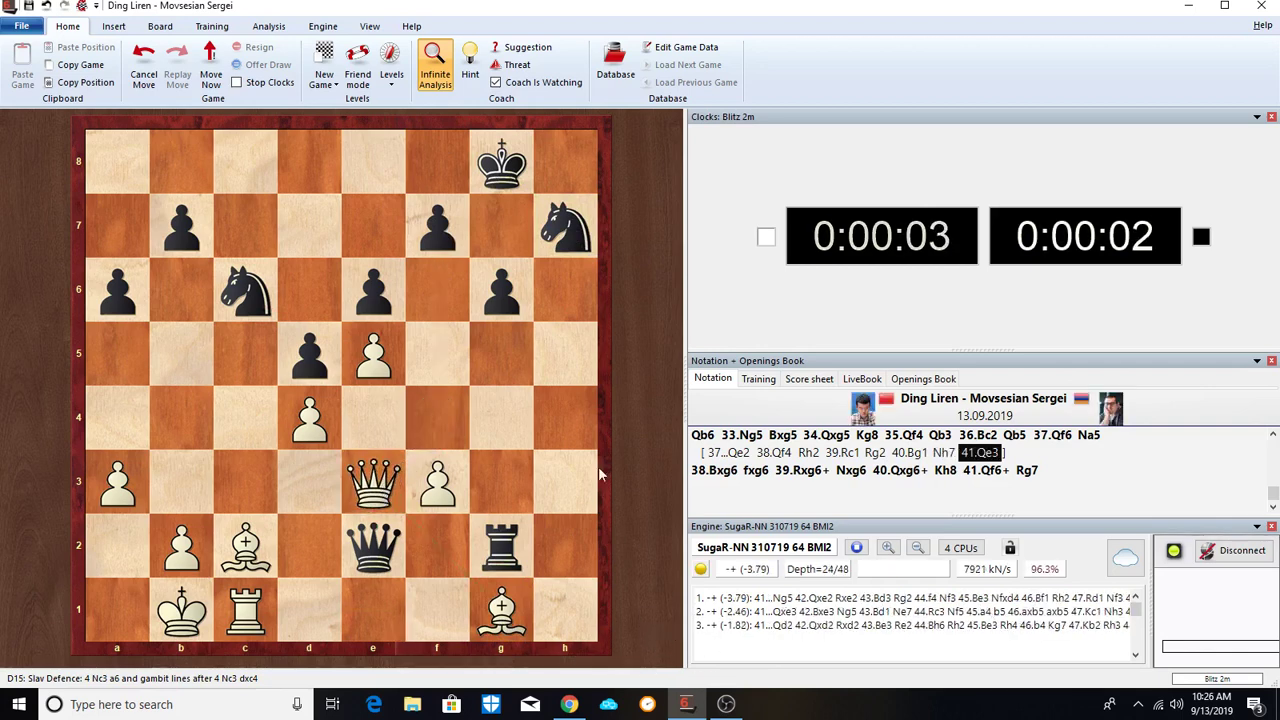
Add 41...Ng5 42.Qxe2 Rxe2 43.f4 Nf3 to the Qe2 line, with the engine reaching −5.88
left_click_drag(570, 235, 501, 355)
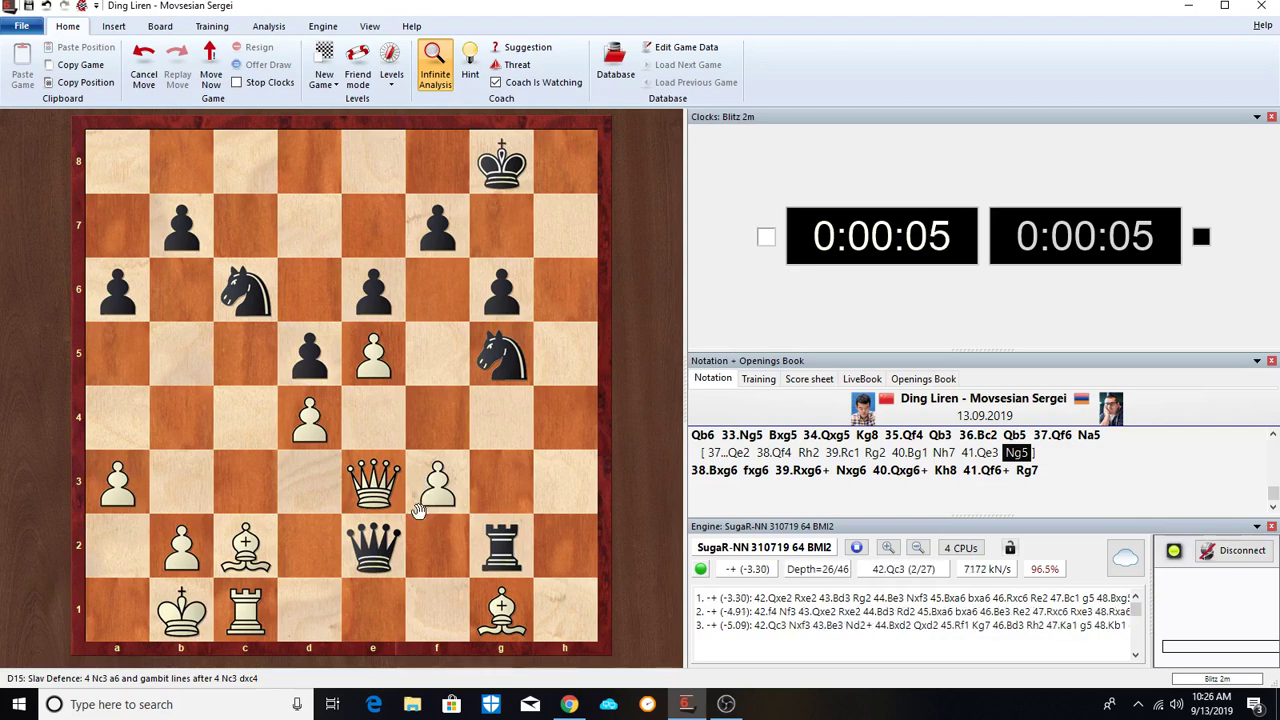
left_click_drag(501, 548, 373, 548)
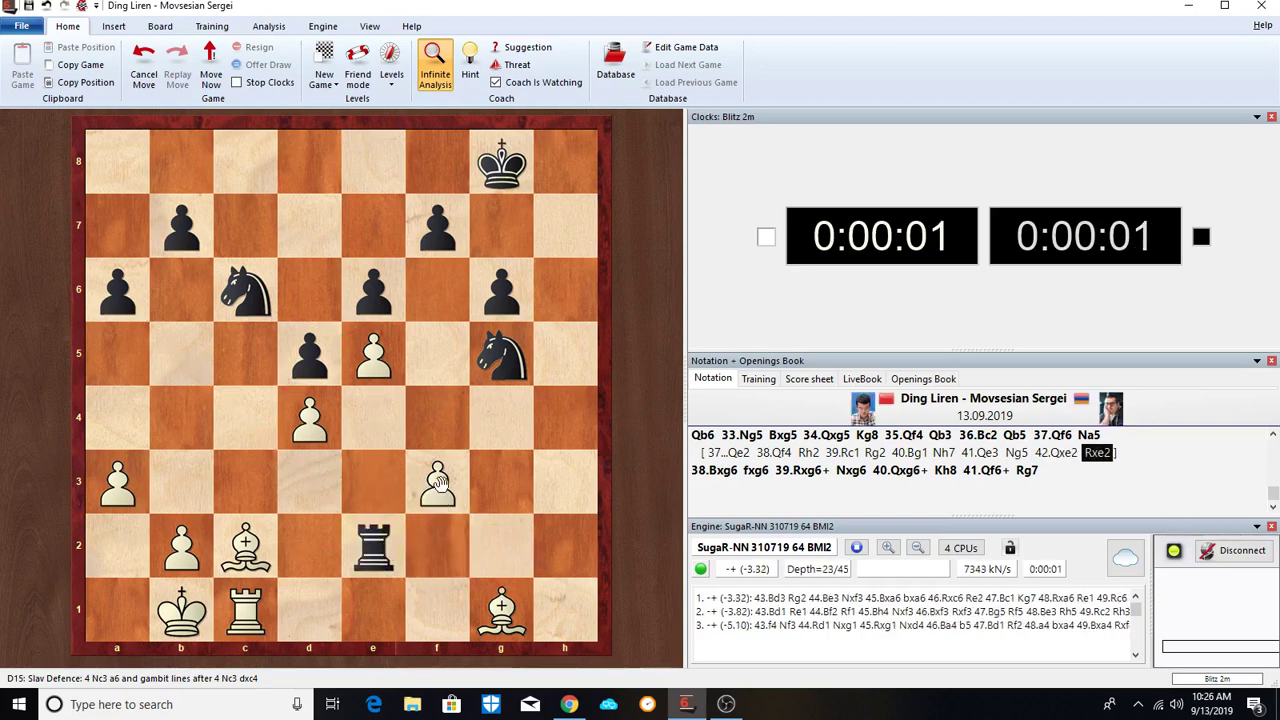
left_click_drag(493, 372, 437, 482)
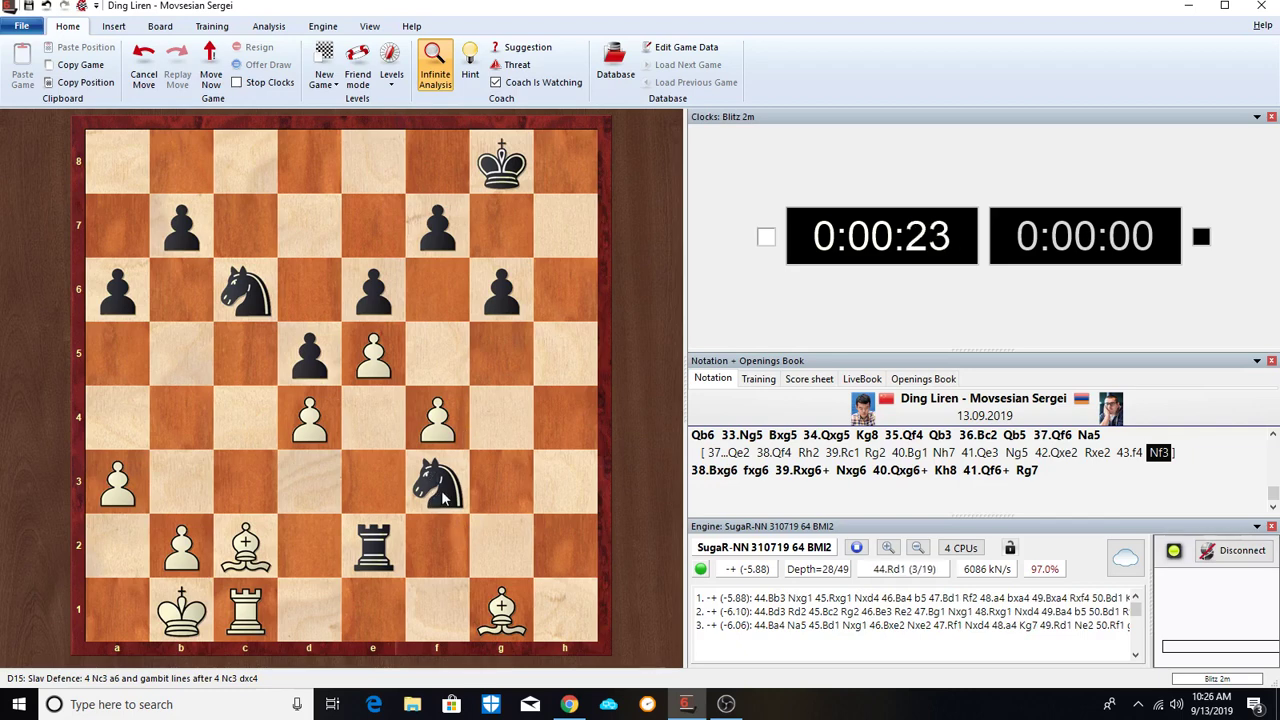
Return the board to the position right after 37...Qe2 in the notation
left_click(737, 457)
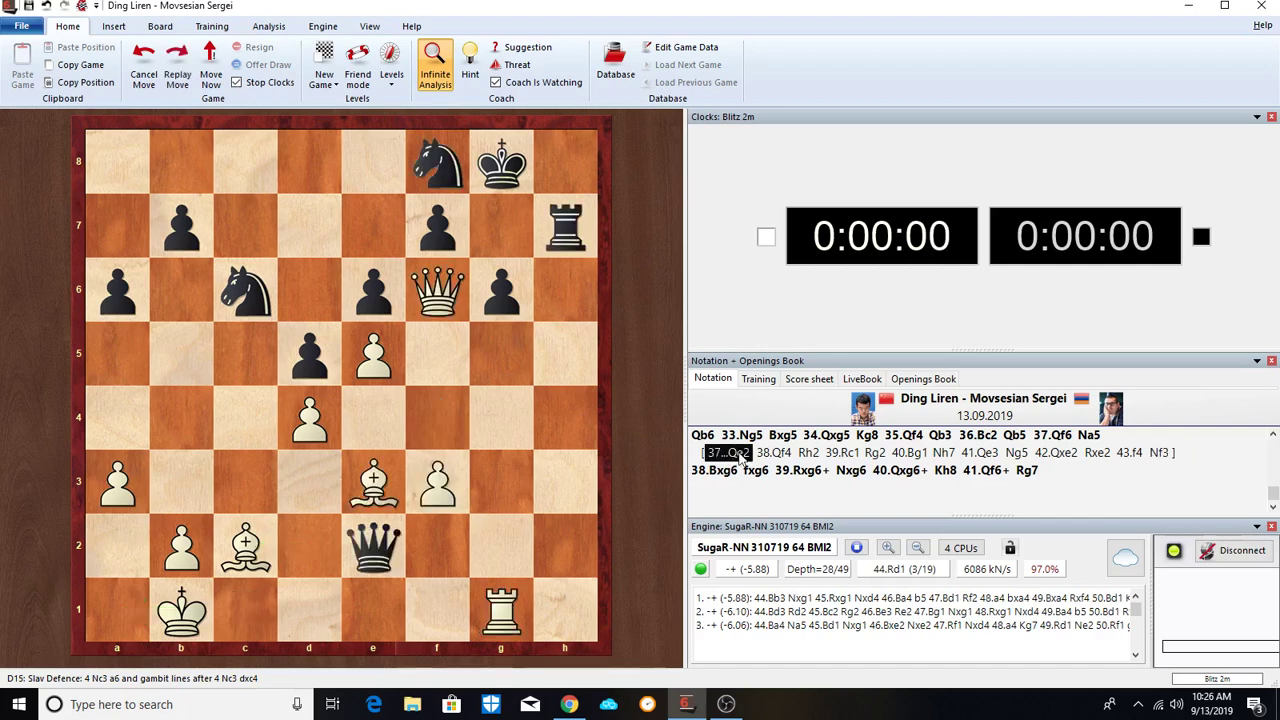